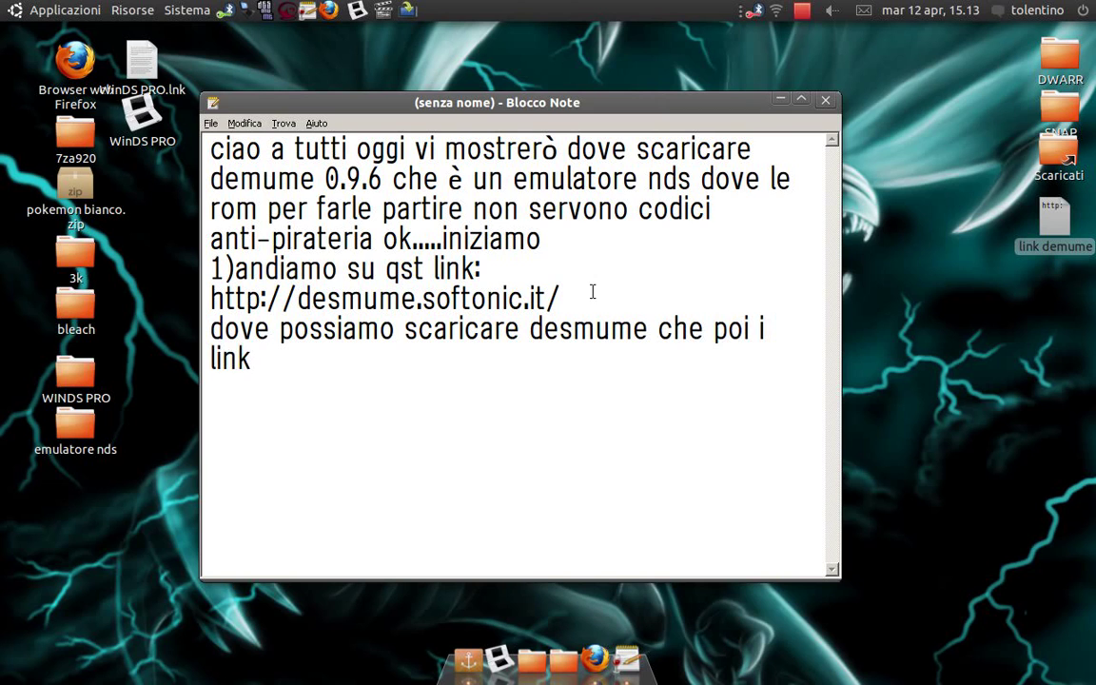
# - Complete the last sentence of the note so it ends "che poi il link metterò nella descrizione......."
pyautogui.click(776, 324)
pyautogui.write('mette')
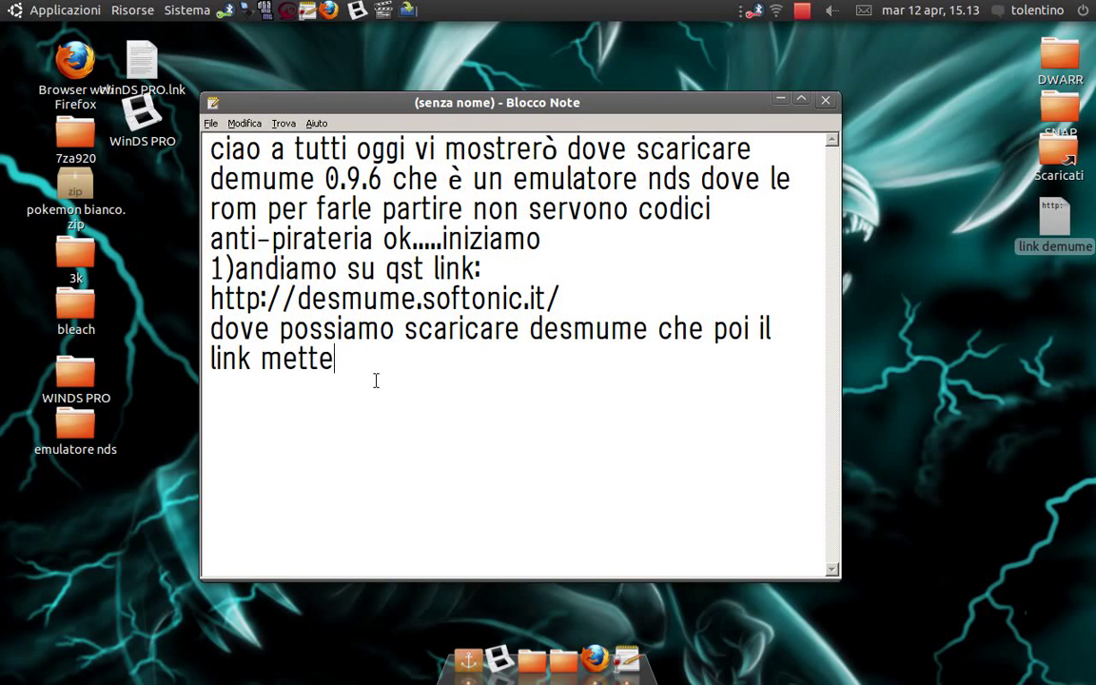
pyautogui.write('rò nella descrizione.......')
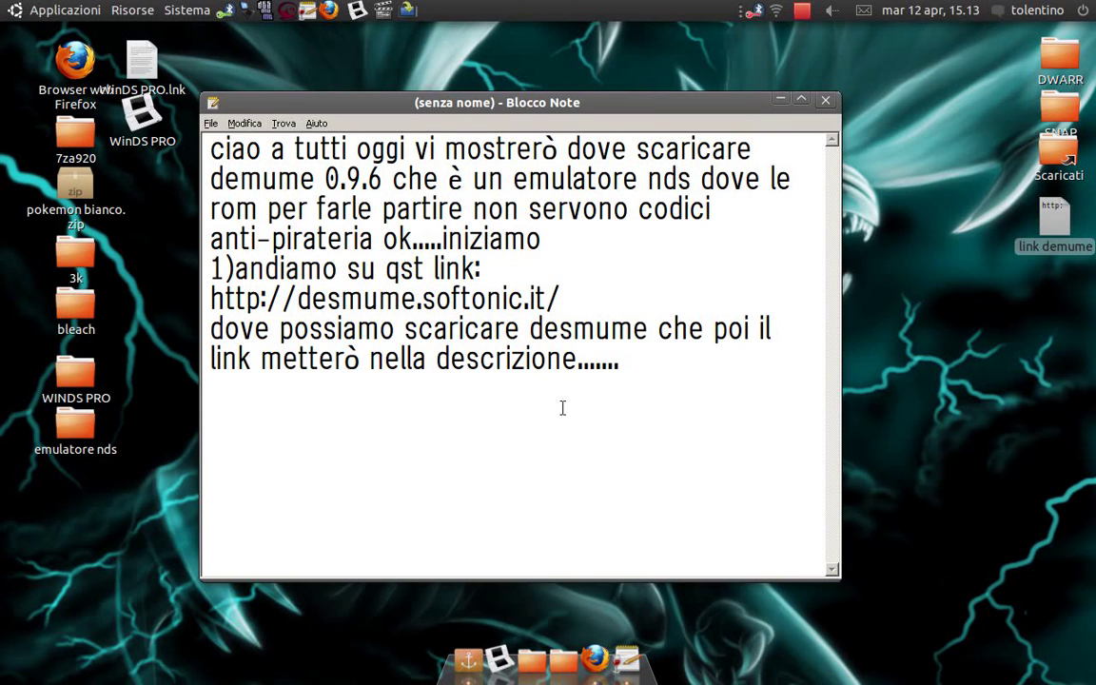
# - Clear all the text from the note and minimize the Blocco Note window
pyautogui.doubleClick(400, 328)
pyautogui.click(399, 328)
pyautogui.rightClick(607, 415)
pyautogui.click(631, 508)
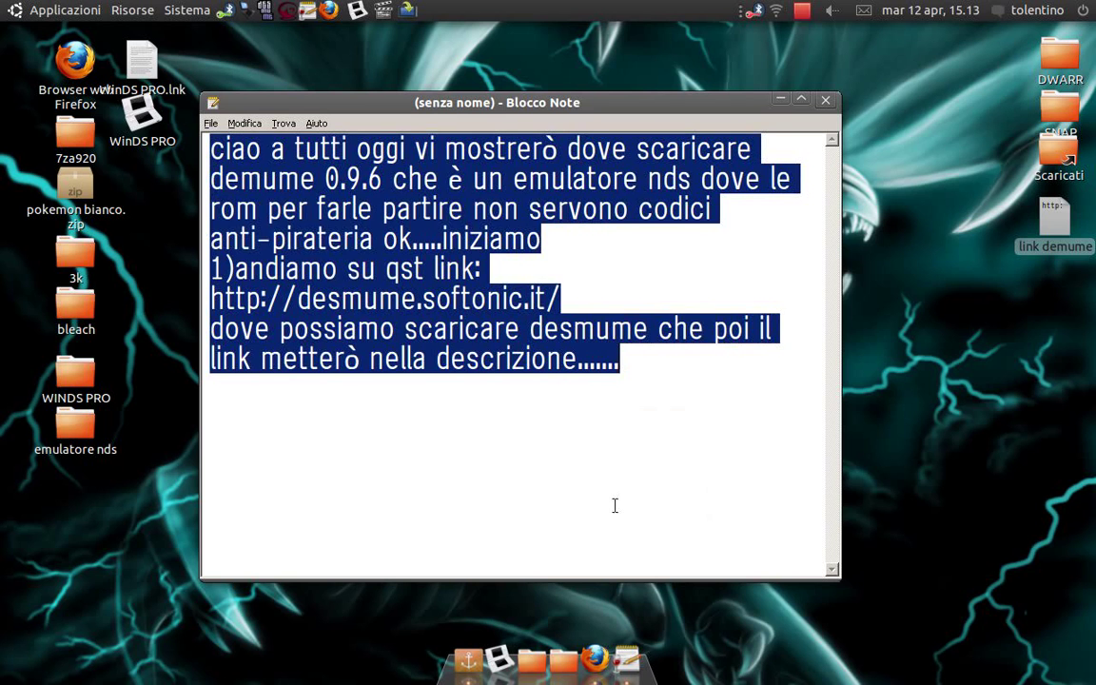
pyautogui.press('Delete')
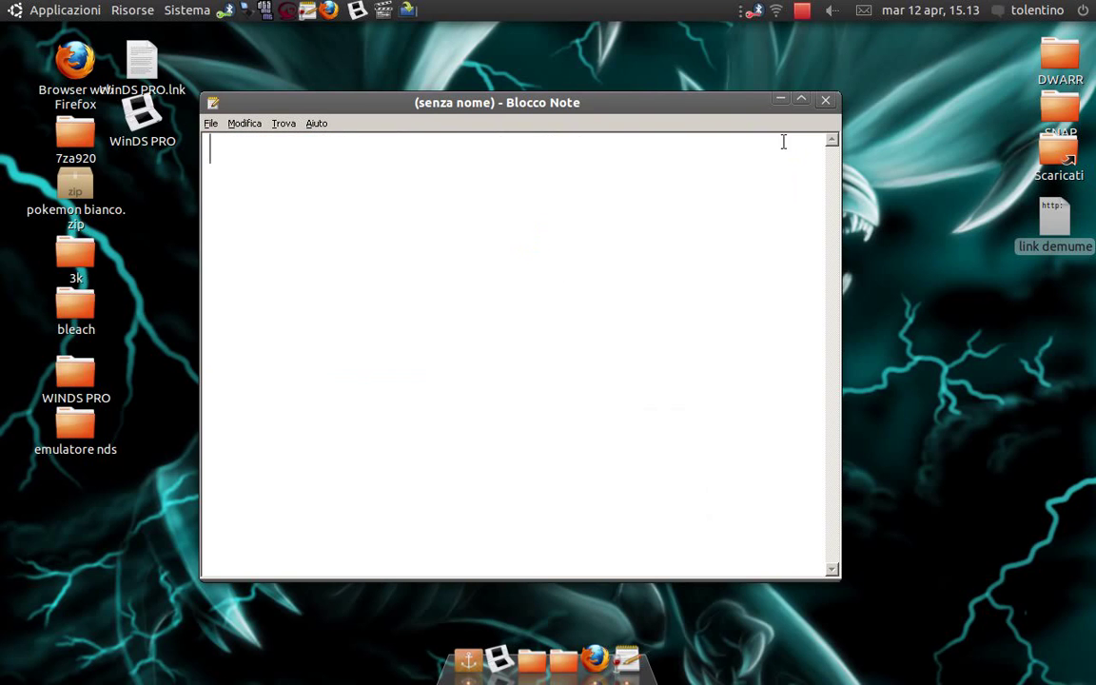
pyautogui.click(781, 98)
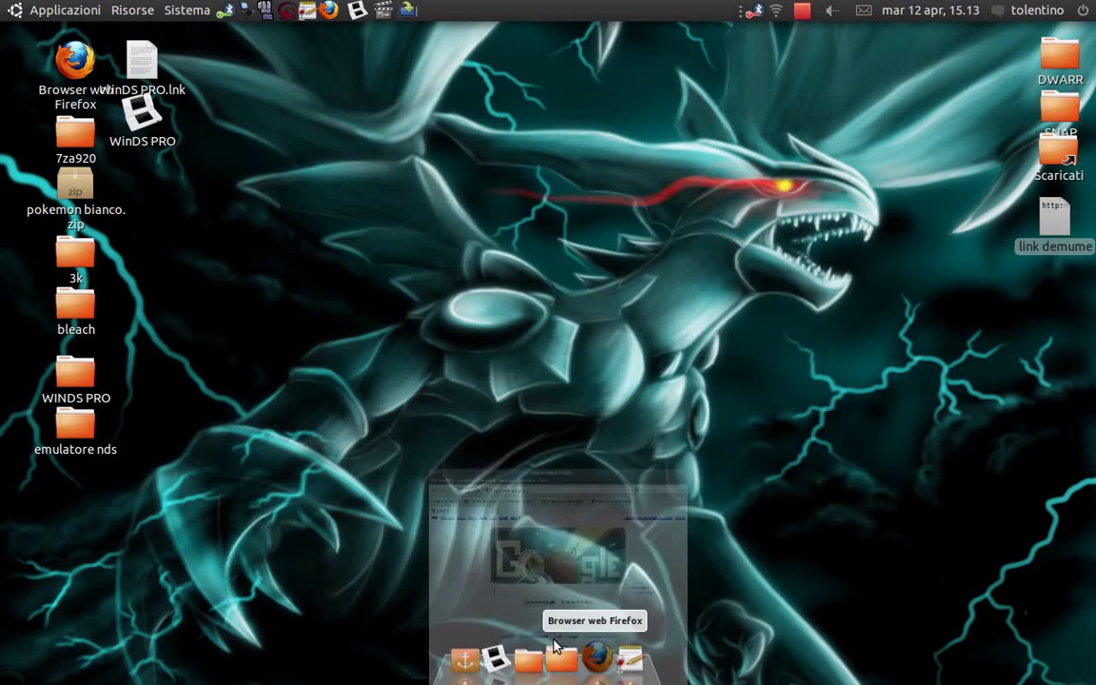
pyautogui.click(555, 647)
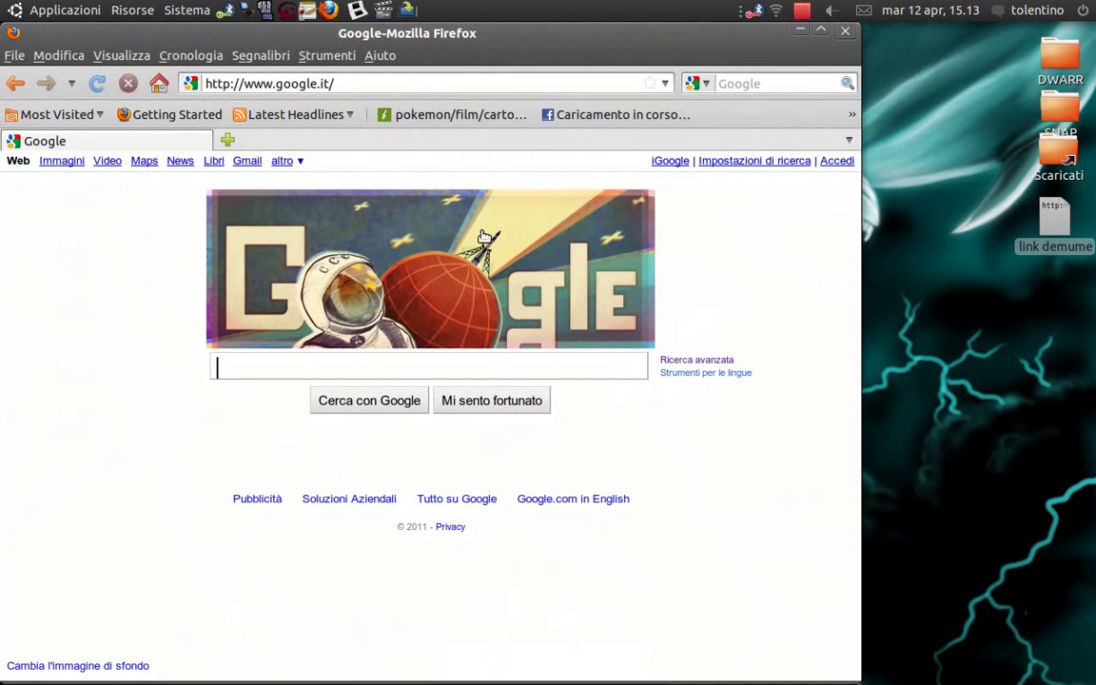
pyautogui.click(346, 88)
pyautogui.write('http://desmume.softonic.it/')
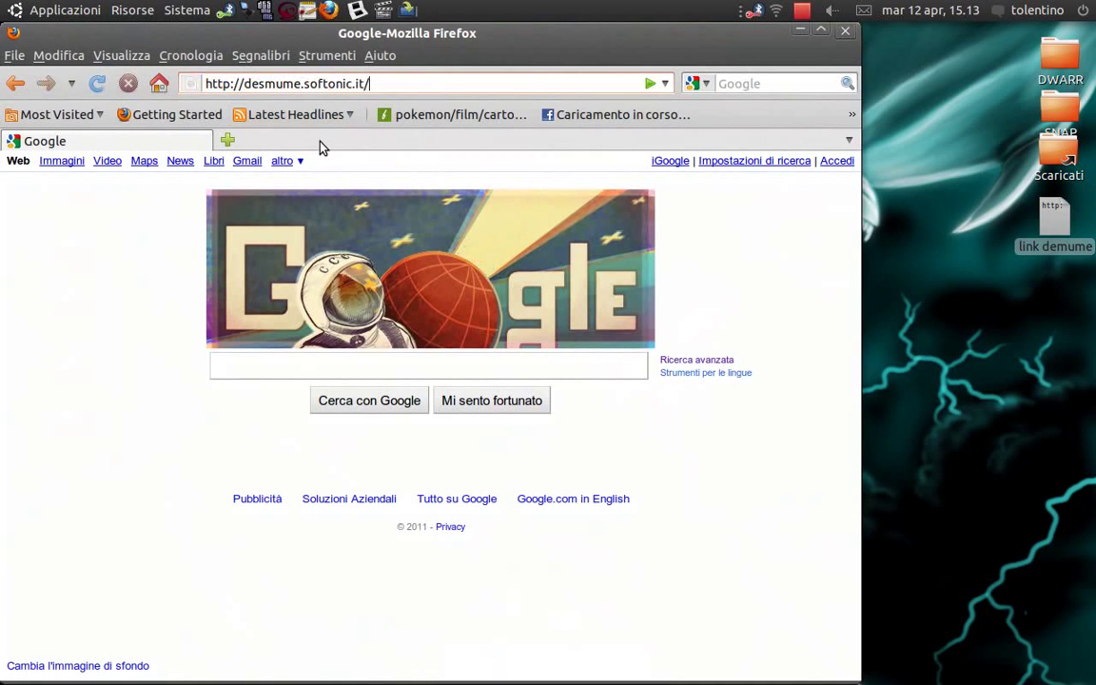
pyautogui.click(338, 122)
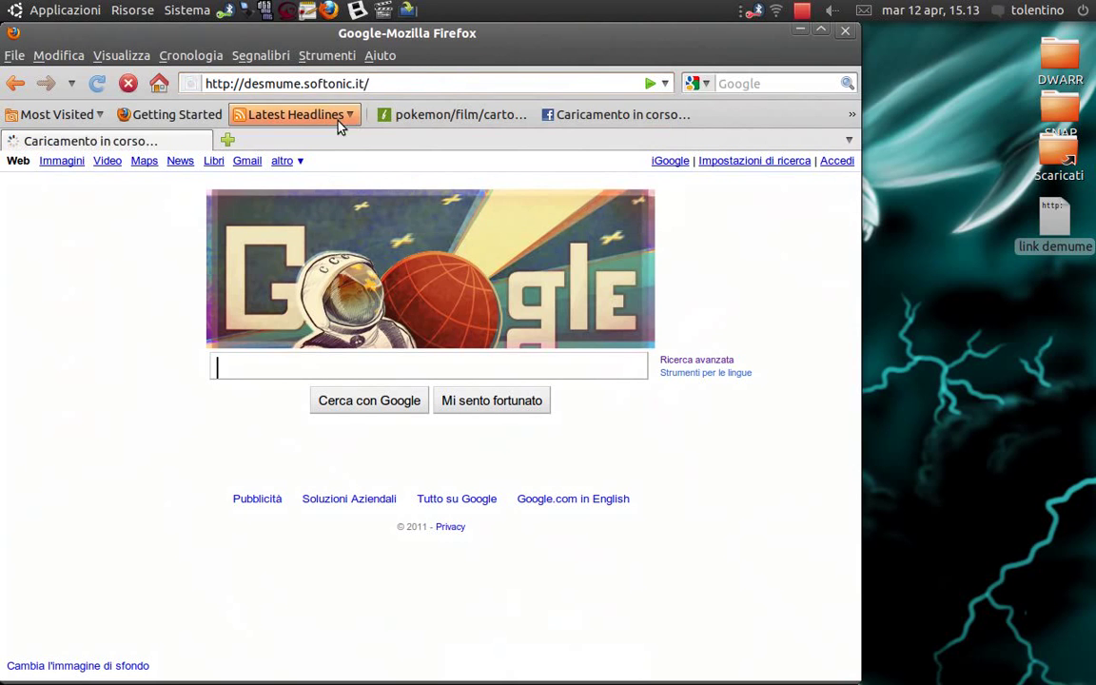
# - Download DeSmuME from Softonic, save SoftonicDownloader_per_desmume.exe, and dismiss the downloads window
pyautogui.scroll(-1, 176, 511)
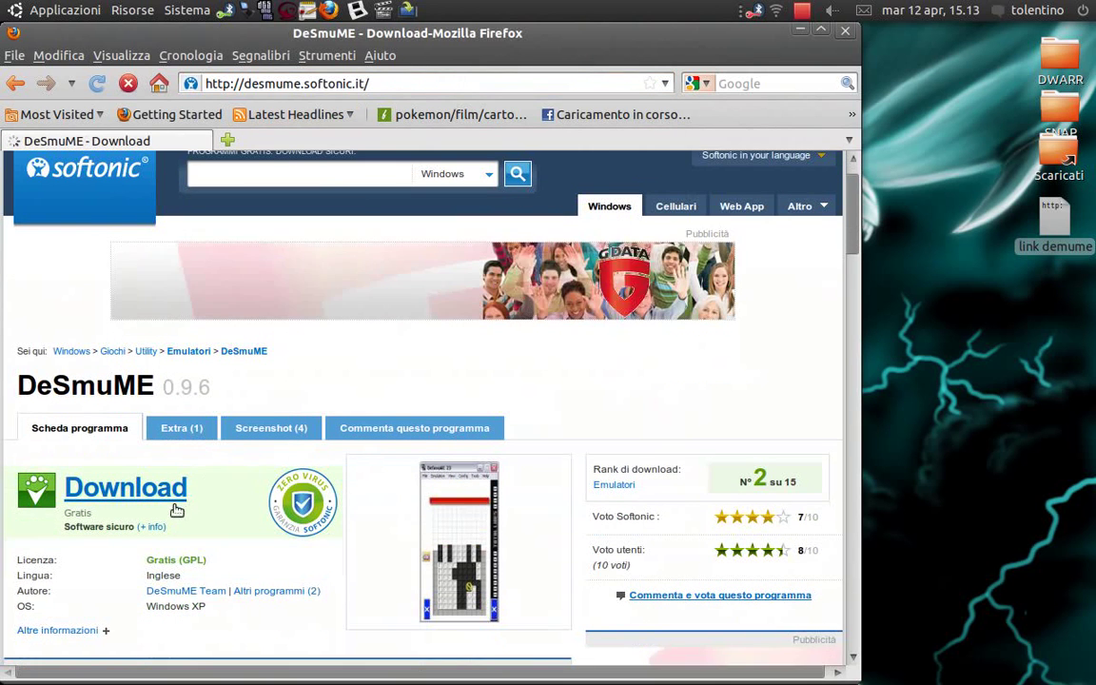
pyautogui.click(176, 511)
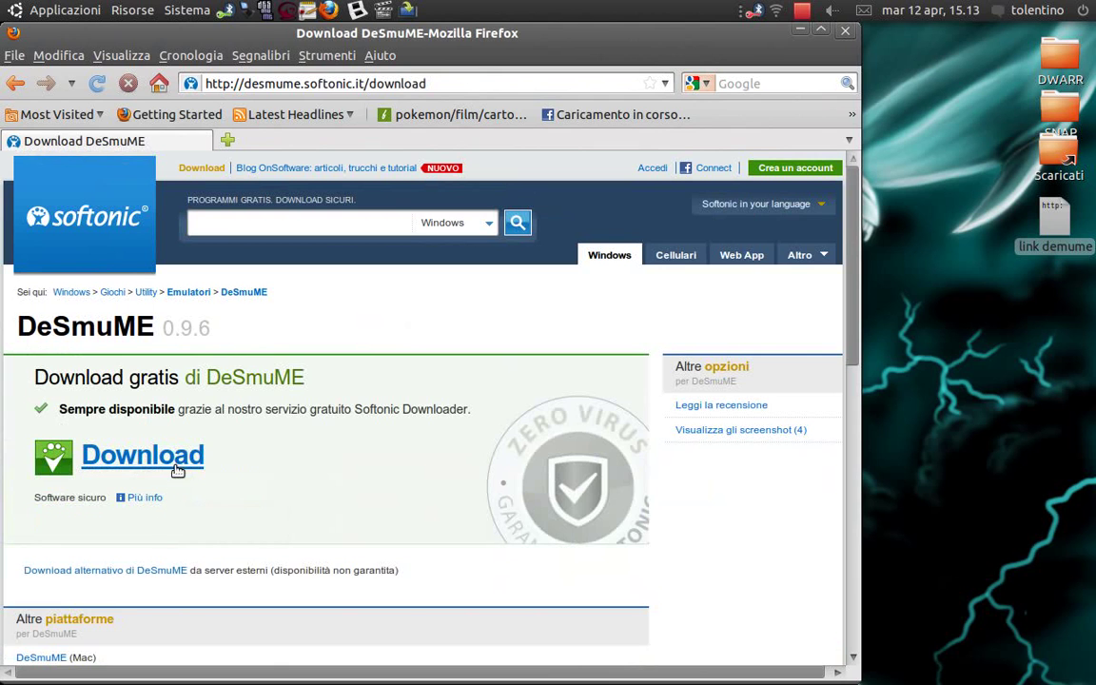
pyautogui.click(177, 470)
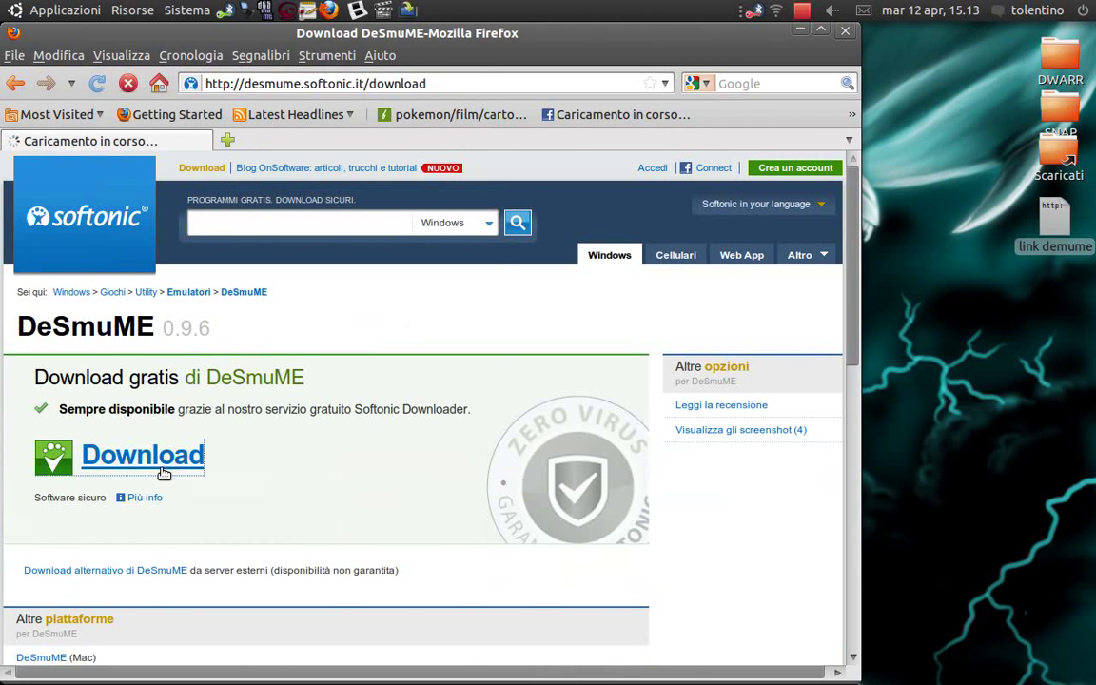
pyautogui.click(129, 433)
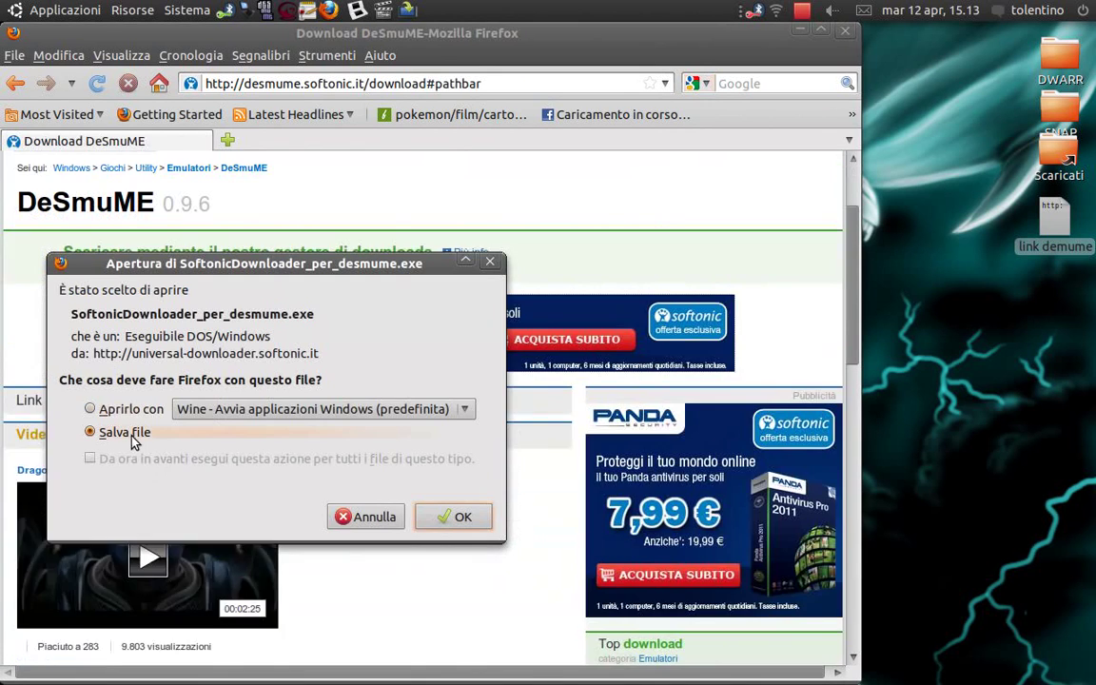
pyautogui.click(453, 517)
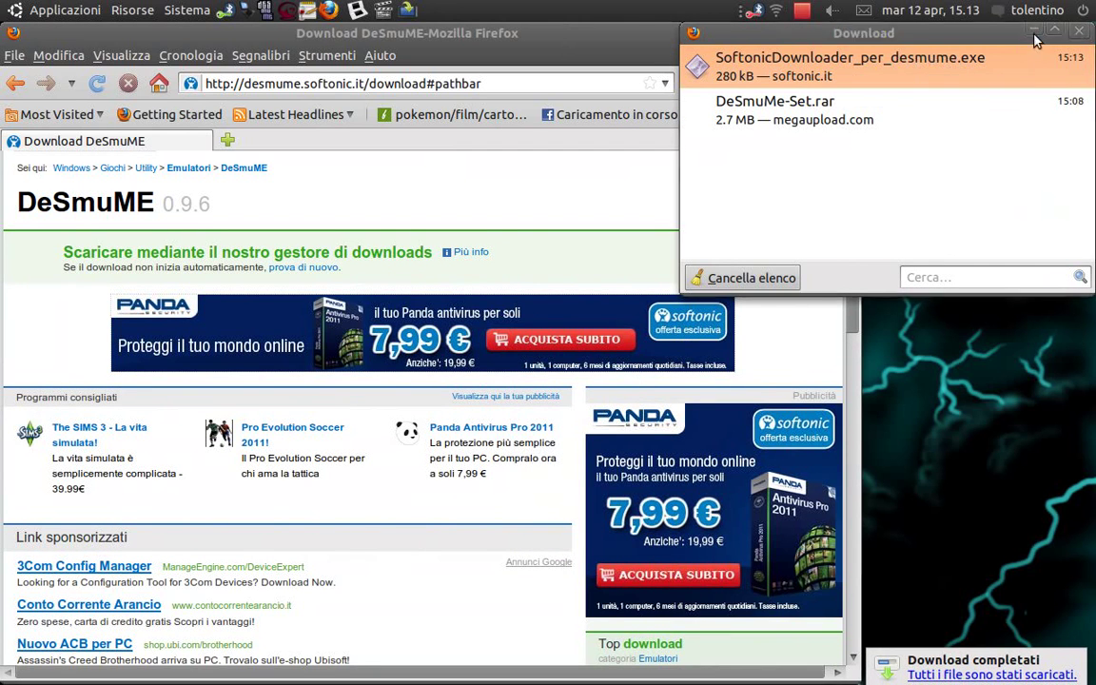
pyautogui.hotkey('ctrl', 'w')
# - Return to Blocco Note, write "dopo averlo installato possiamo aprirlo......" and minimize the note
pyautogui.click(547, 652)
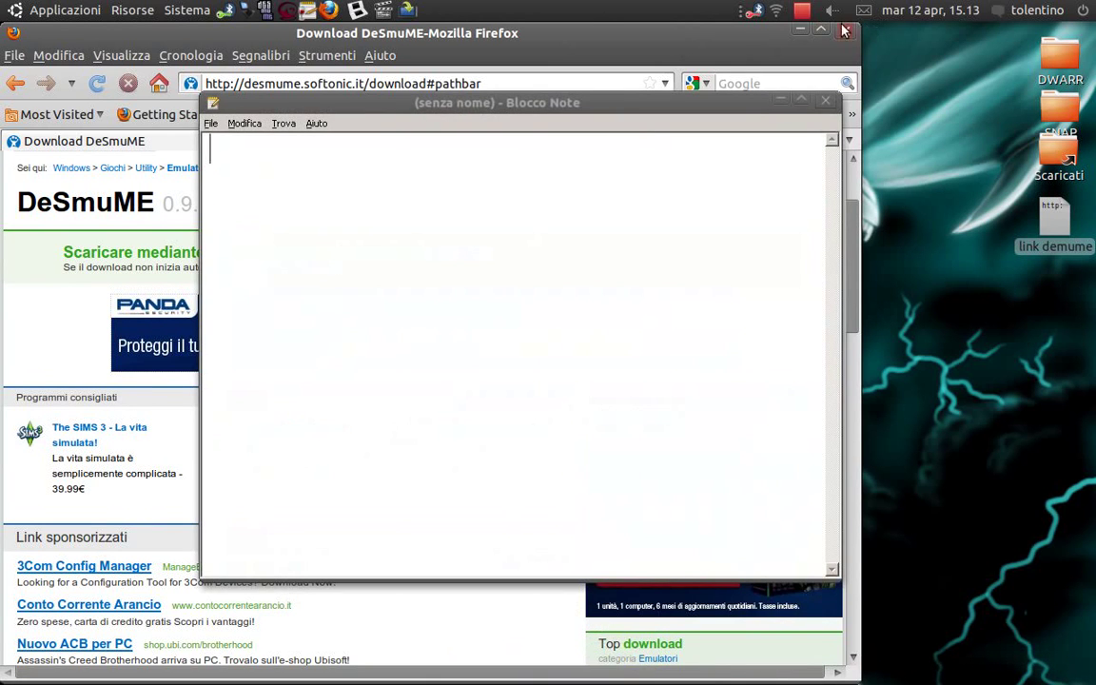
pyautogui.write('dopo')
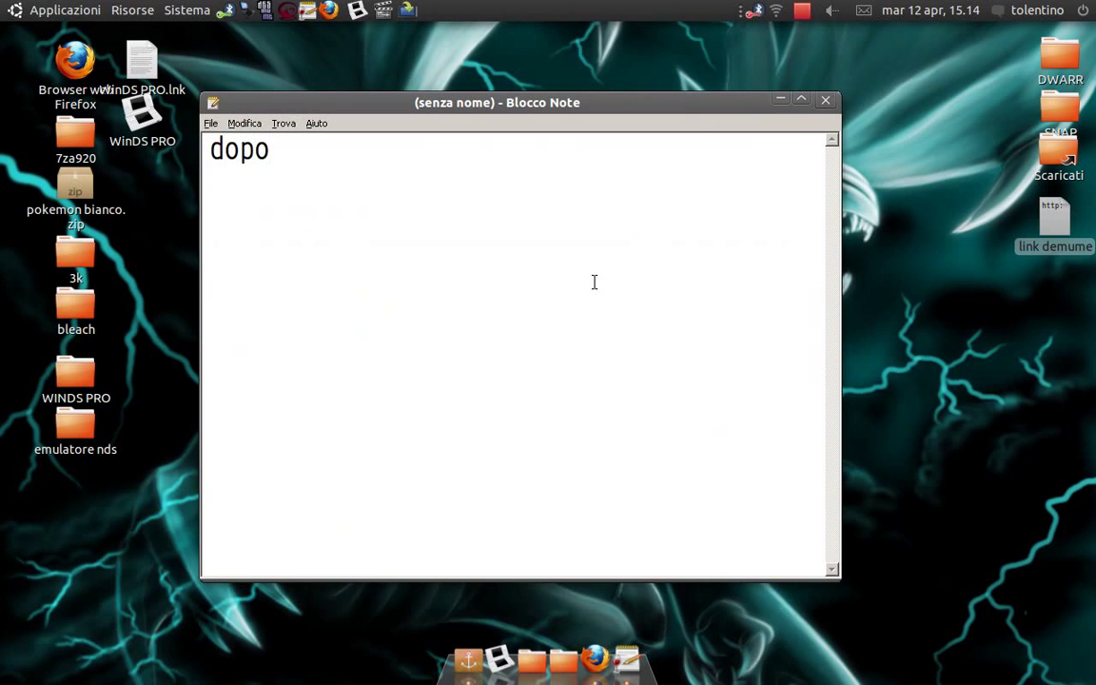
pyautogui.write(' averlo ')
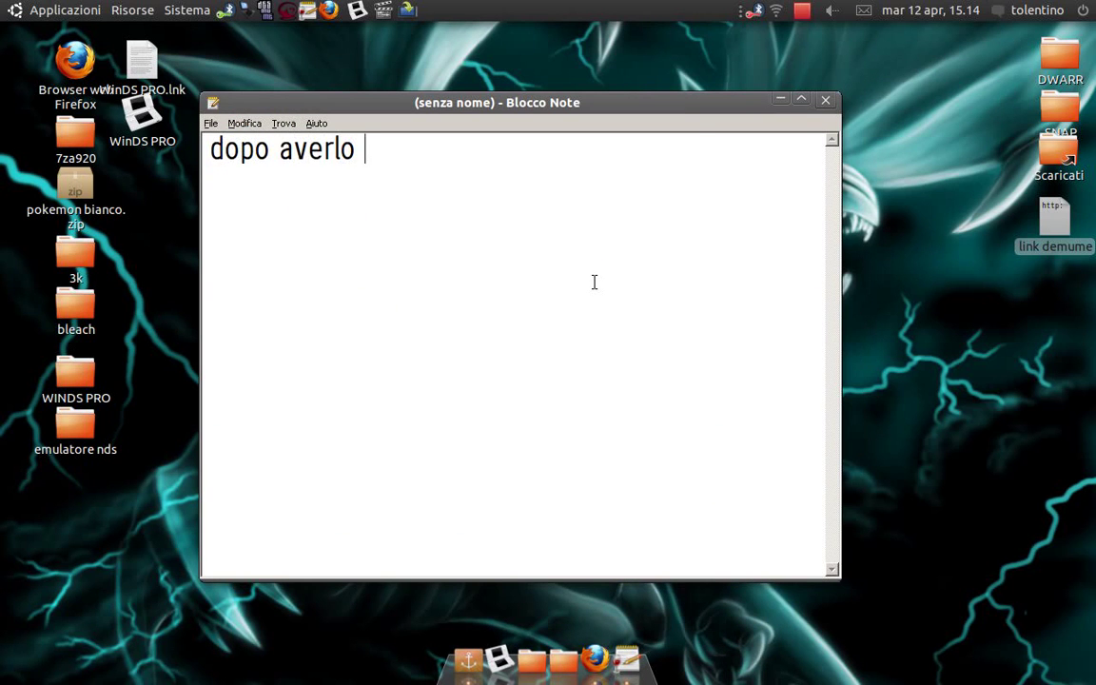
pyautogui.write('installato')
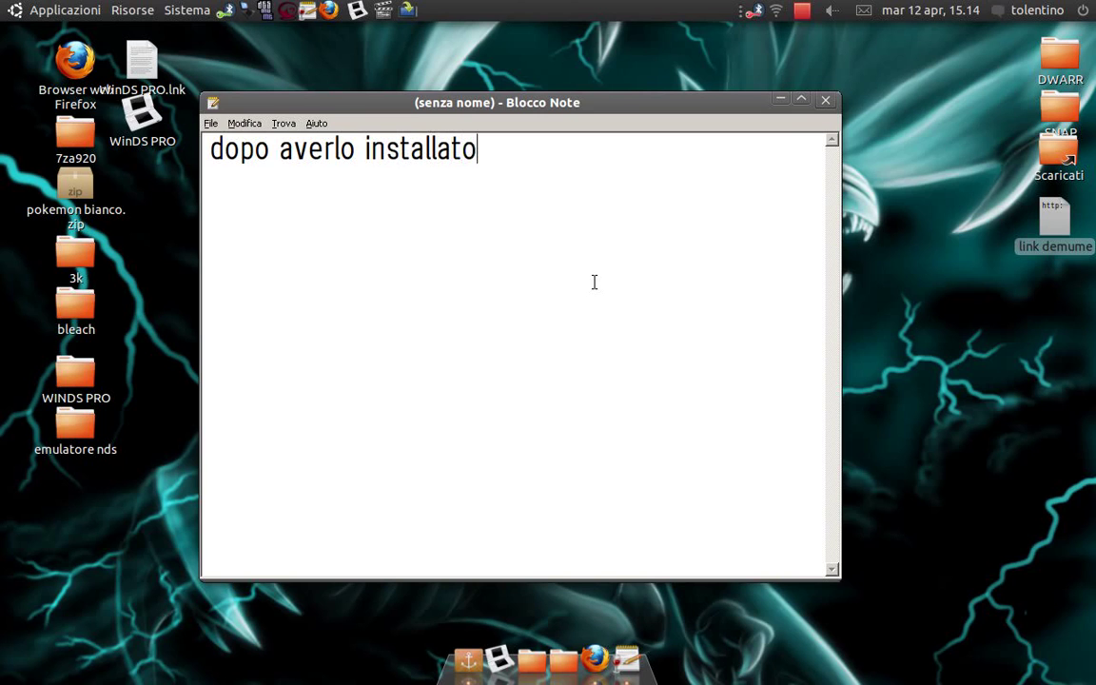
pyautogui.write(' poiss')
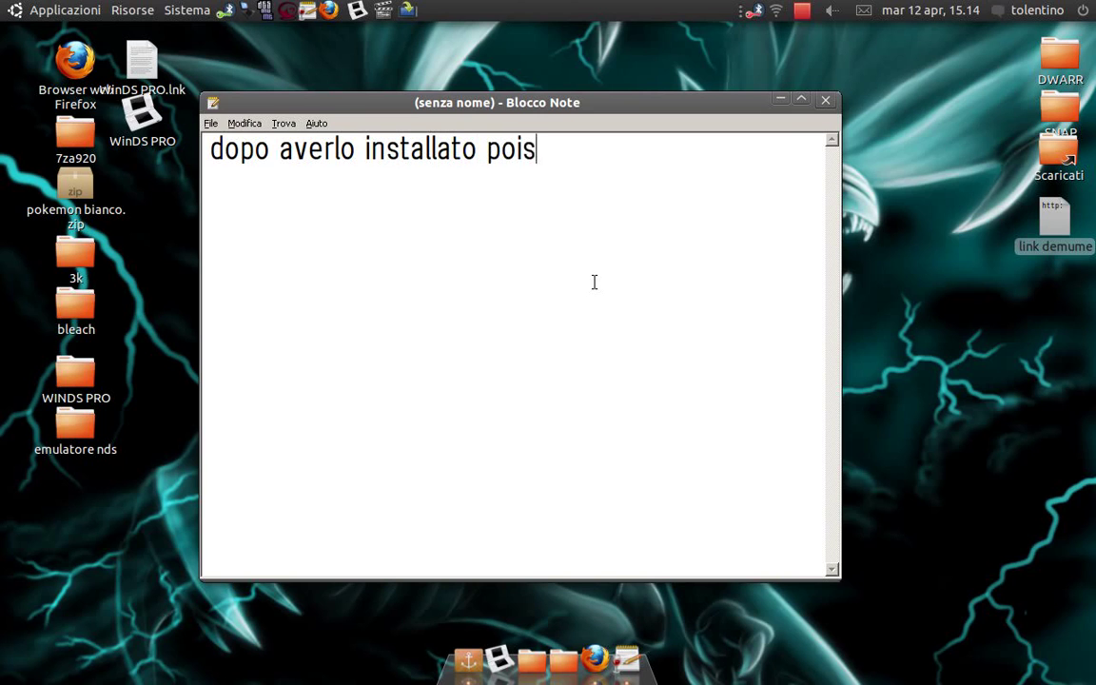
pyautogui.press('BackSpace')
pyautogui.press('BackSpace')
pyautogui.write('siamo a')
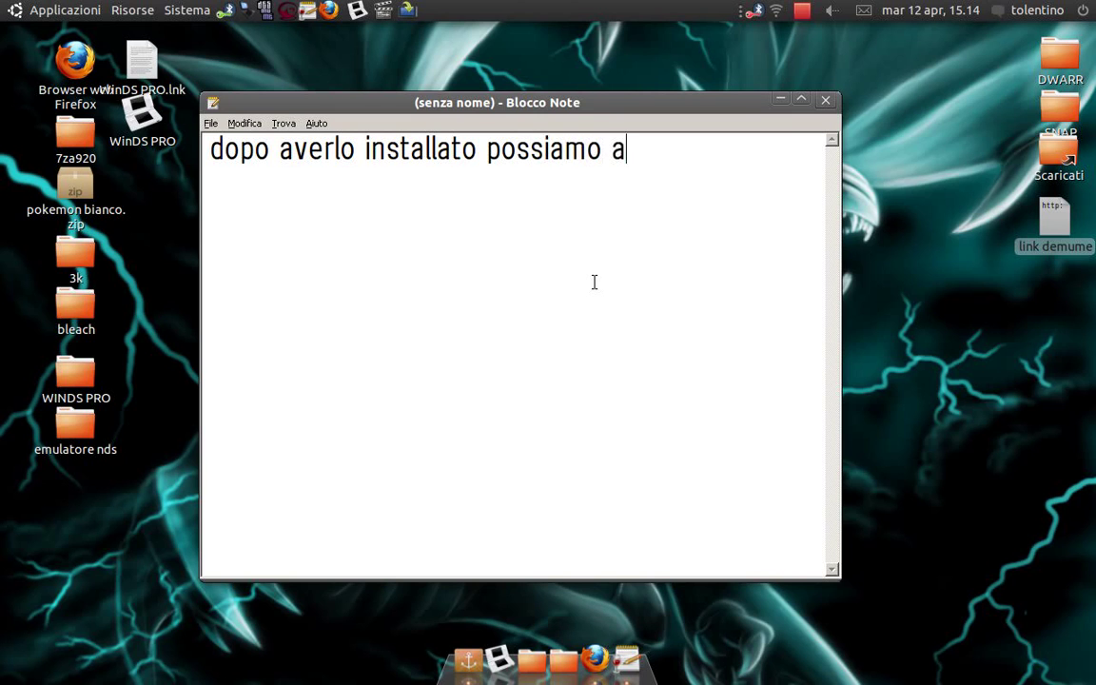
pyautogui.write('prirlo')
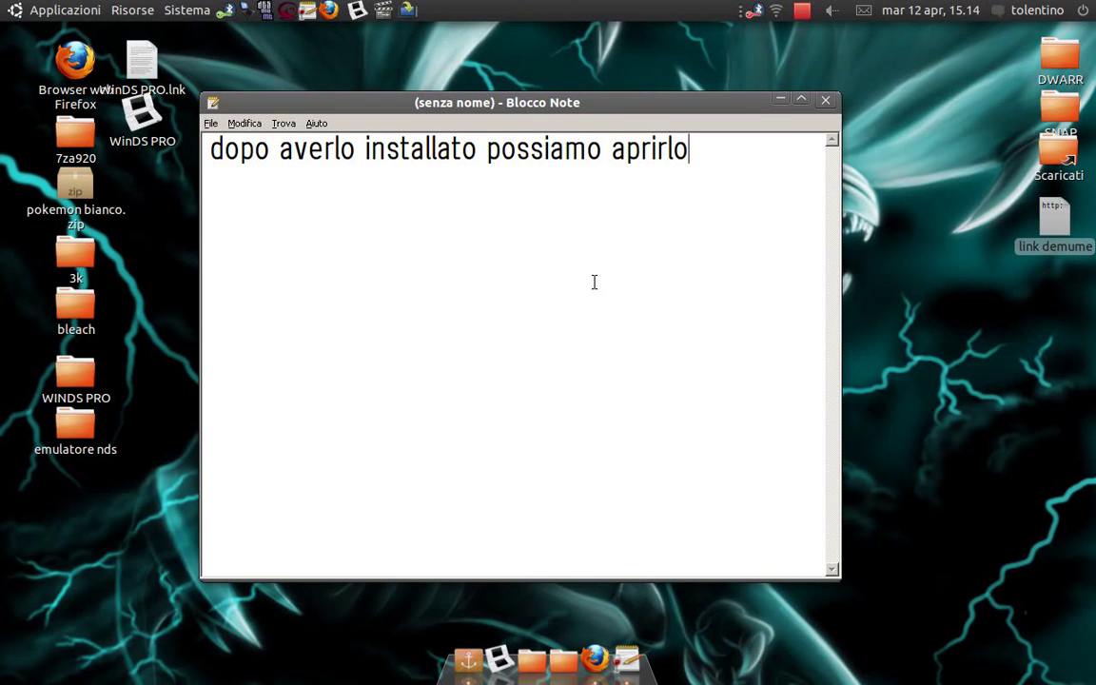
pyautogui.write('......')
pyautogui.click(780, 99)
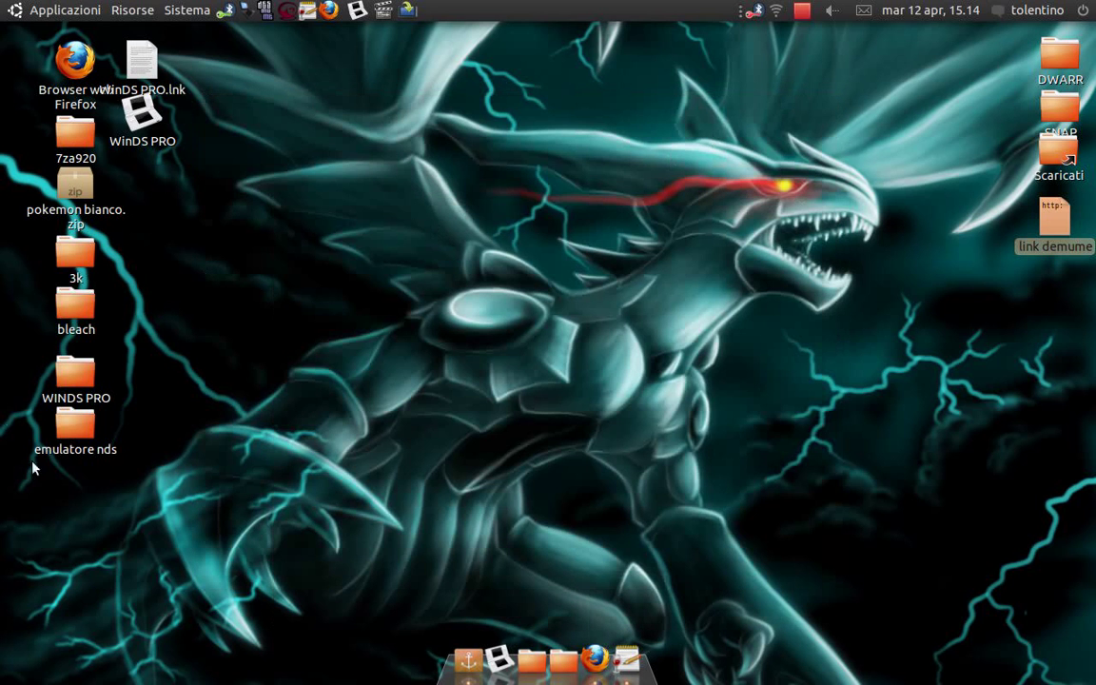
# - Launch DeSmuME.exe from the desmume folder inside emulatore nds and close the file manager window
pyautogui.doubleClick(61, 419)
pyautogui.click(737, 195)
pyautogui.click(620, 203)
pyautogui.doubleClick(619, 203)
pyautogui.doubleClick(875, 266)
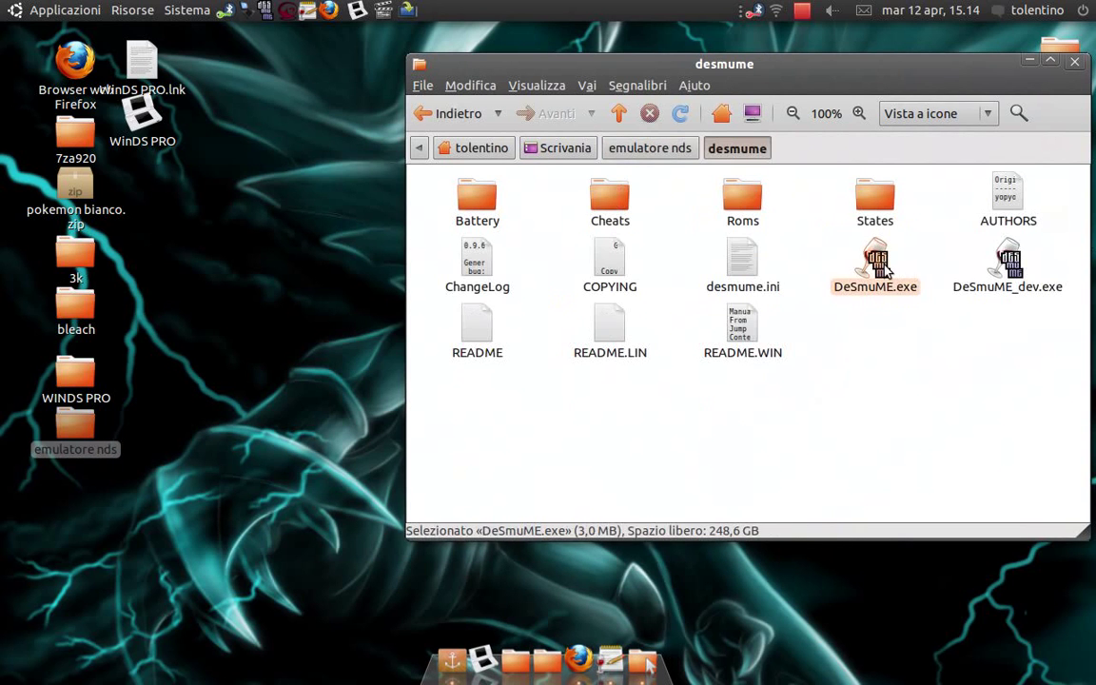
pyautogui.click(1074, 63)
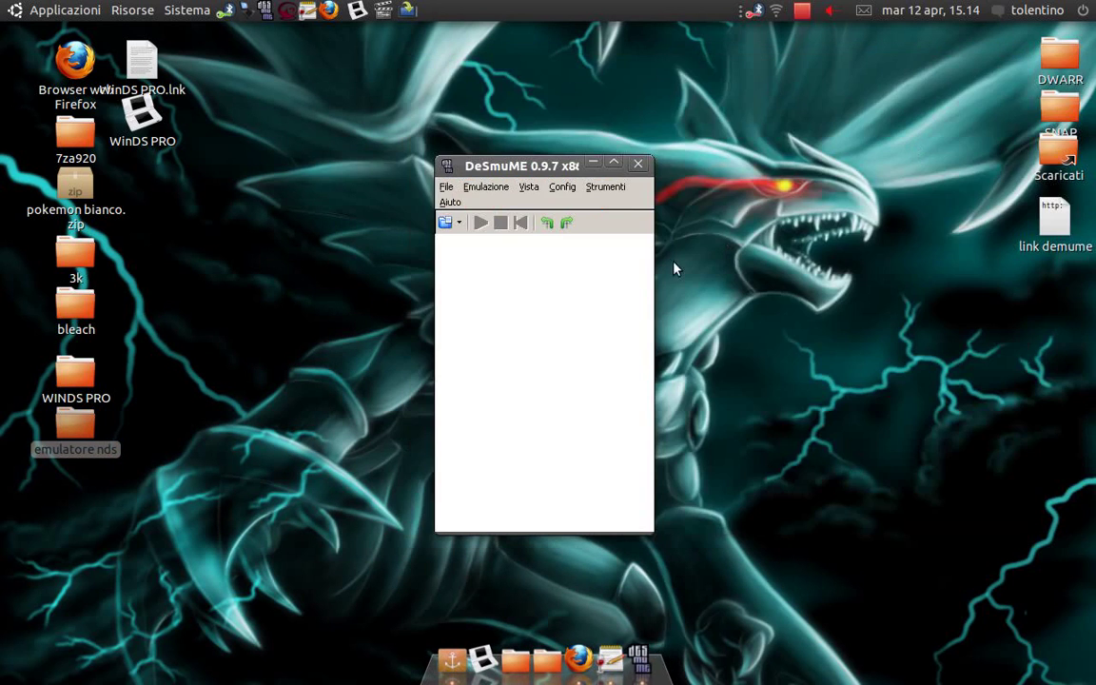
pyautogui.click(485, 187)
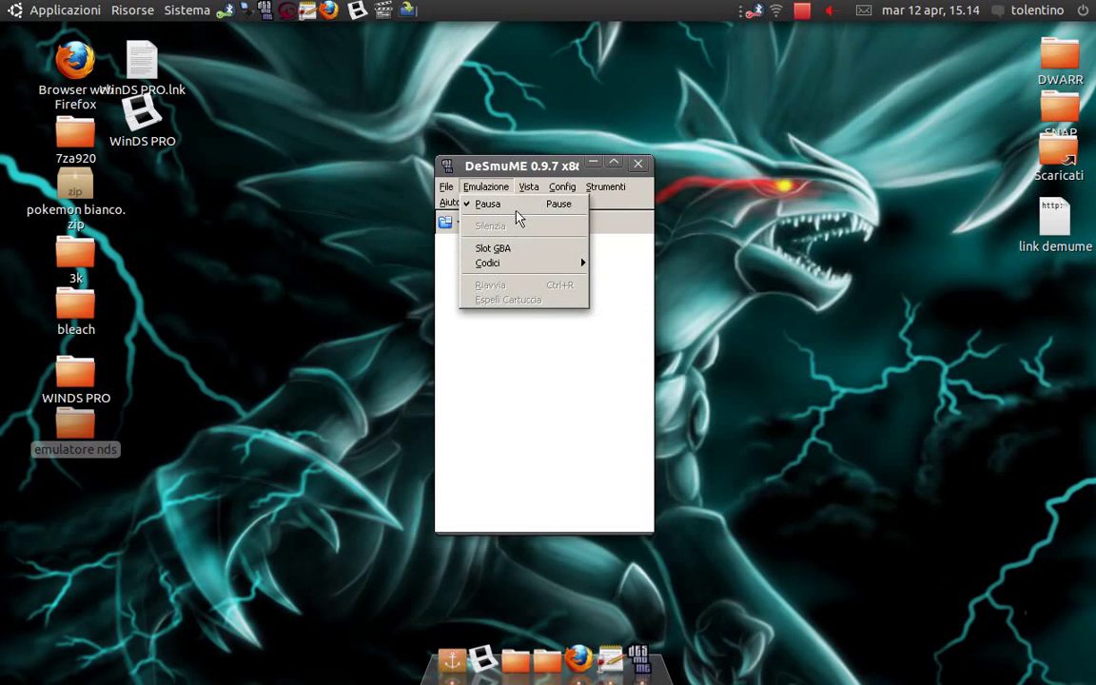
pyautogui.click(466, 204)
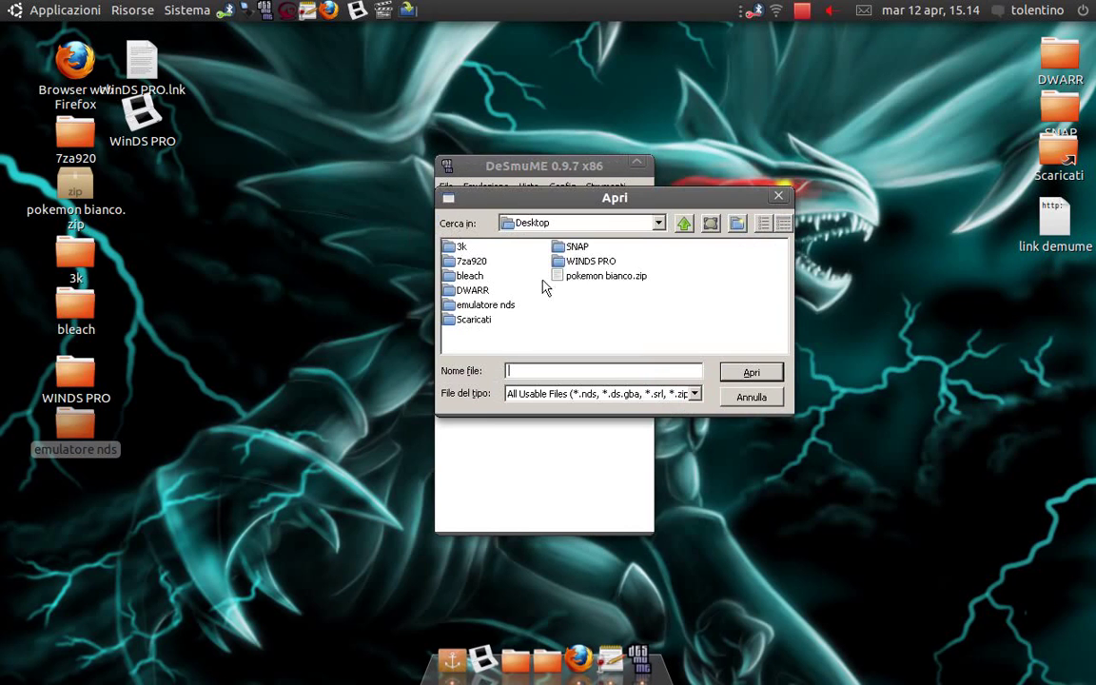
pyautogui.doubleClick(485, 303)
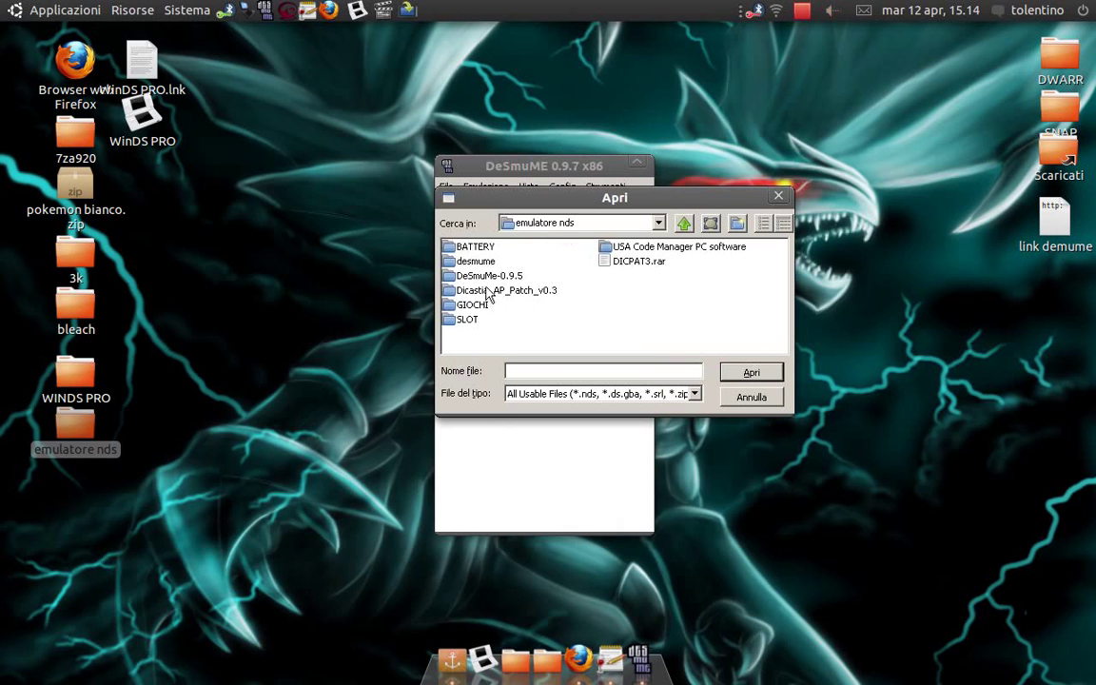
pyautogui.doubleClick(470, 320)
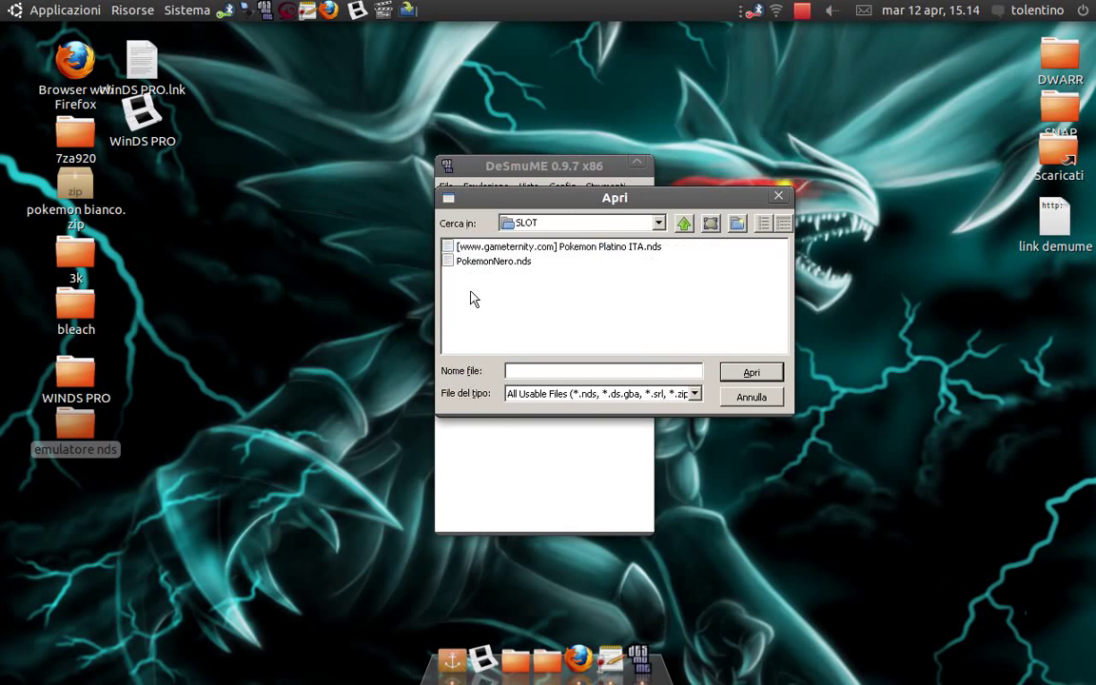
pyautogui.click(492, 261)
pyautogui.click(497, 248)
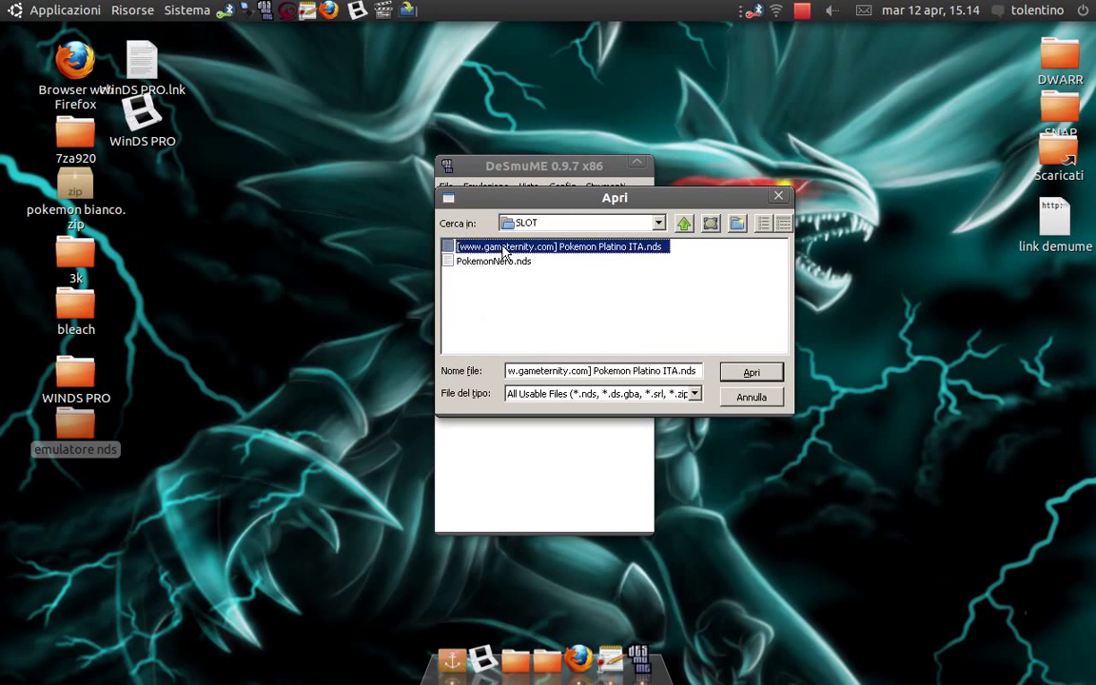
pyautogui.doubleClick(497, 248)
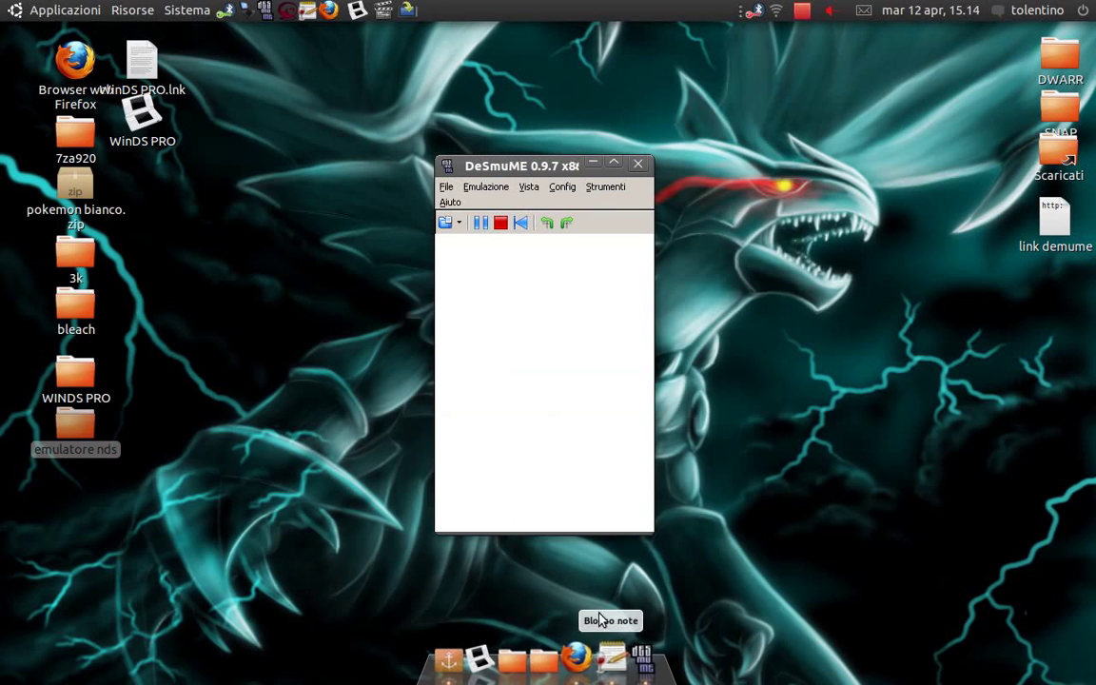
# - Switch back to Blocco Note and erase the sentence about opening the emulator
pyautogui.click(611, 659)
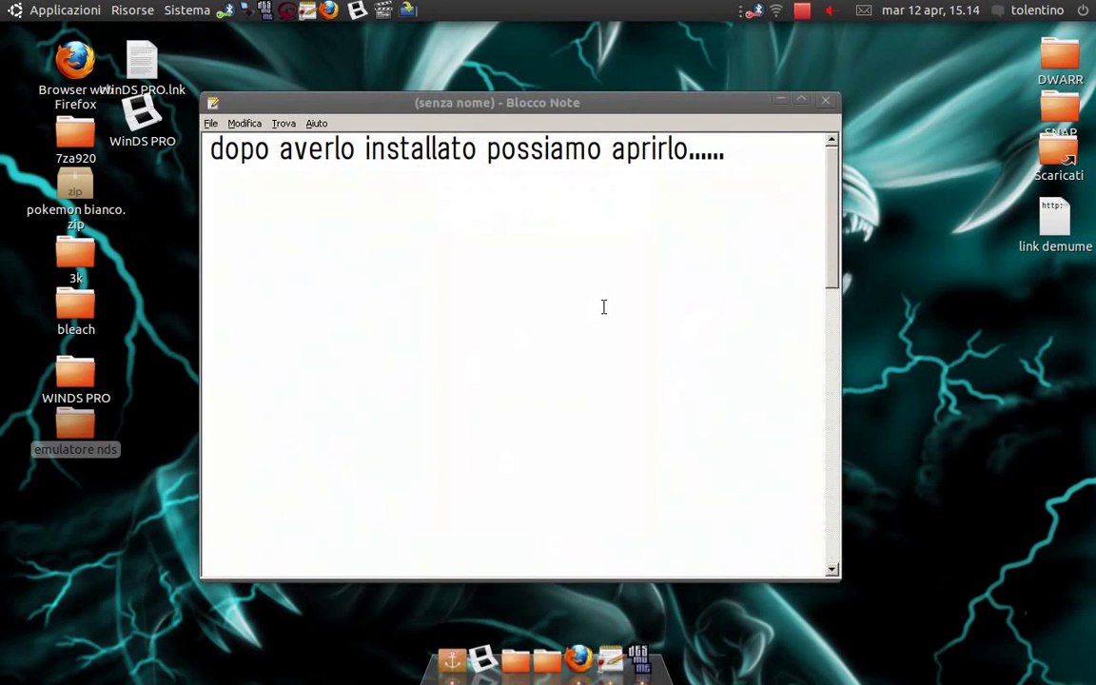
pyautogui.click(604, 307)
pyautogui.press('Return')
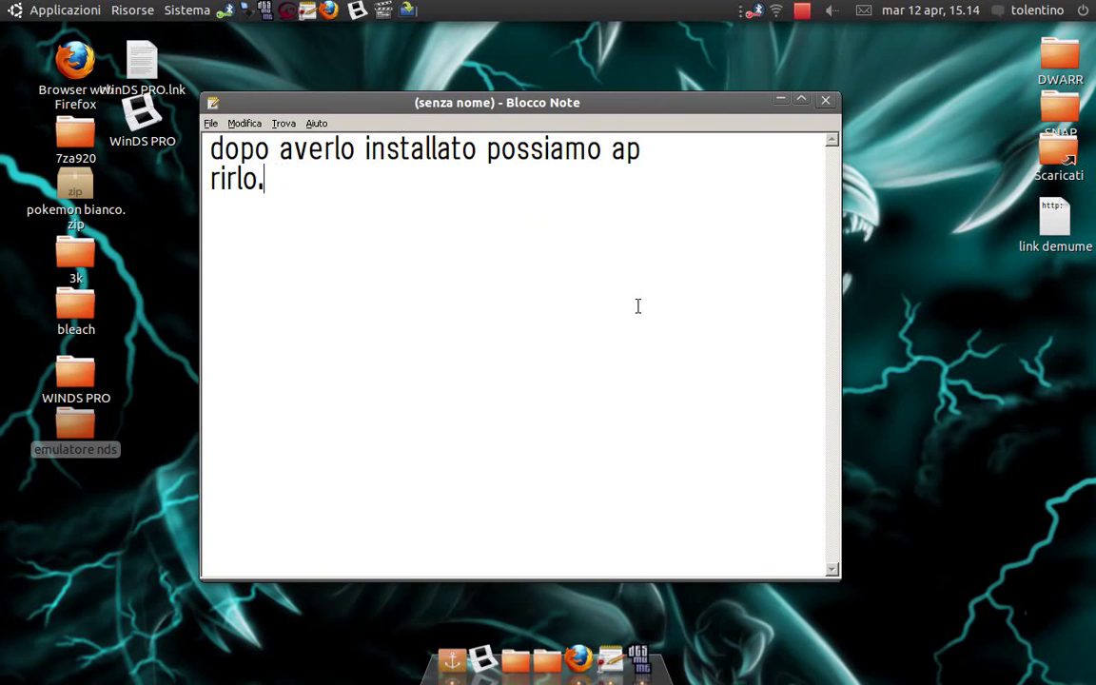
pyautogui.press('BackSpace')
pyautogui.press('BackSpace')
pyautogui.press('BackSpace')
pyautogui.press('BackSpace')
pyautogui.press('BackSpace')
pyautogui.press('BackSpace')
pyautogui.press('BackSpace')
pyautogui.press('BackSpace')
pyautogui.press('BackSpace')
pyautogui.press('BackSpace')
pyautogui.press('BackSpace')
pyautogui.press('BackSpace')
pyautogui.press('BackSpace')
pyautogui.press('BackSpace')
pyautogui.press('BackSpace')
pyautogui.press('BackSpace')
pyautogui.press('BackSpace')
pyautogui.press('BackSpace')
pyautogui.press('BackSpace')
pyautogui.press('BackSpace')
# - Write "io apro pokemon platino x farvi vedere" in the empty note and minimize it to reveal the emulator
pyautogui.write('io apro pokemon pa')
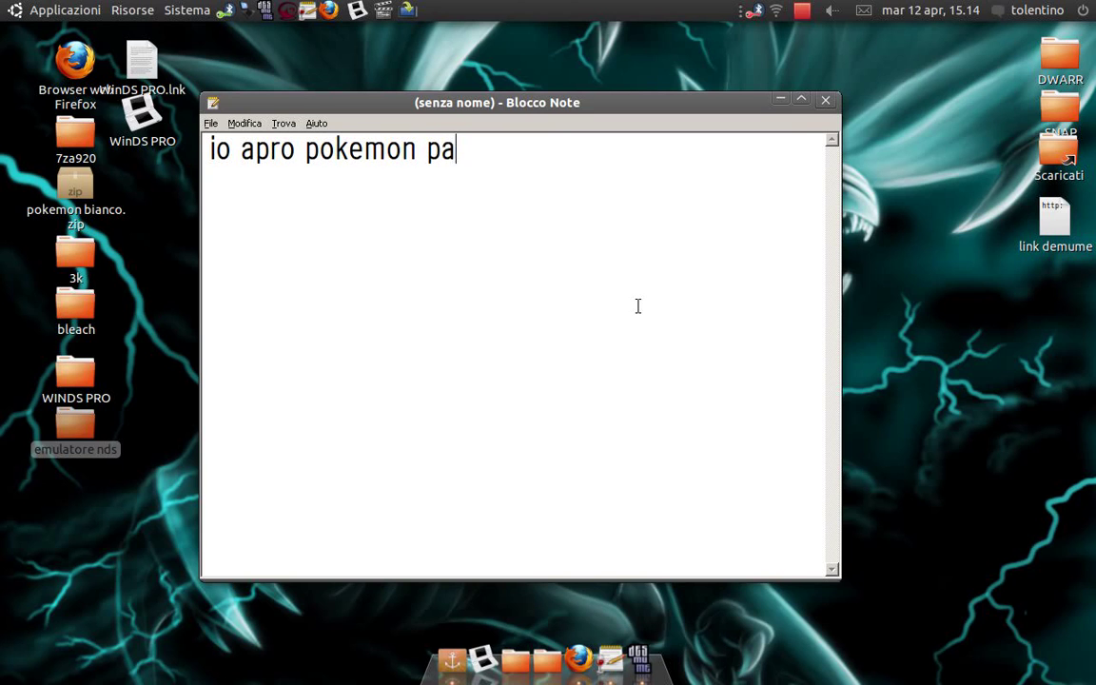
pyautogui.press('BackSpace')
pyautogui.write('latino x')
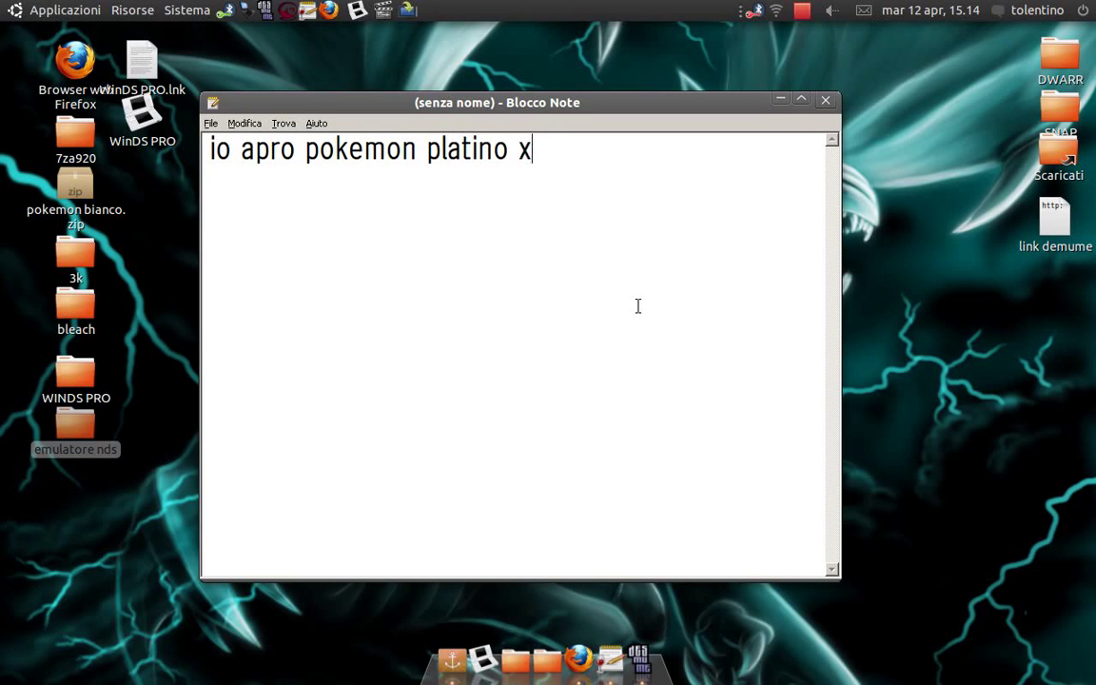
pyautogui.write(' farvi vedere....')
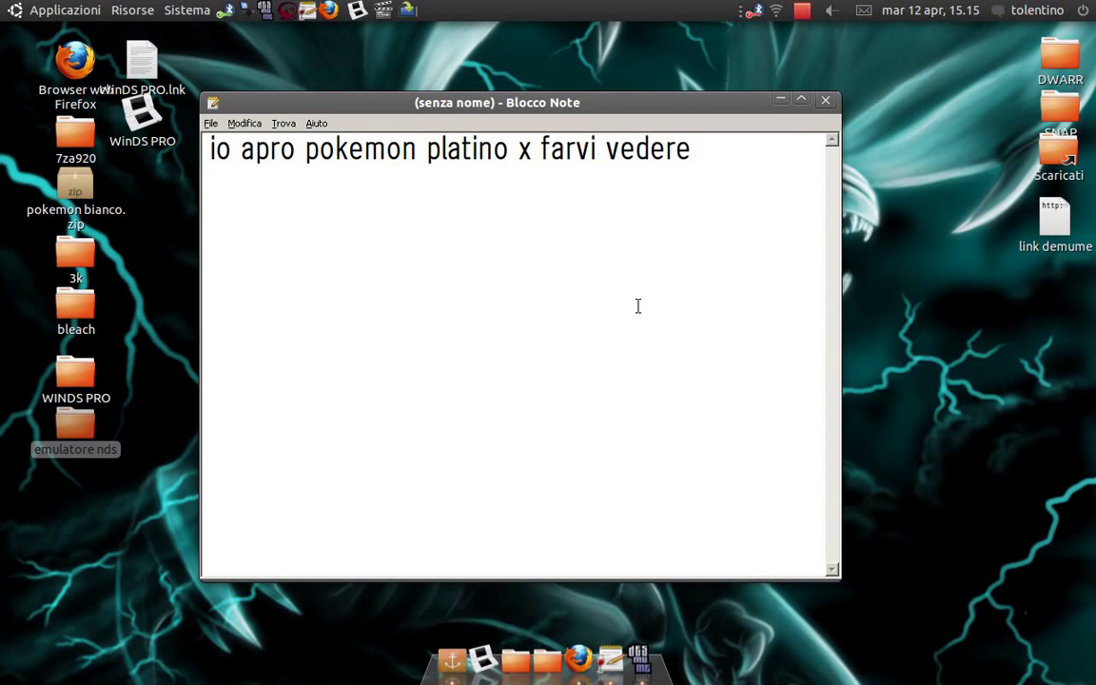
pyautogui.click(781, 99)
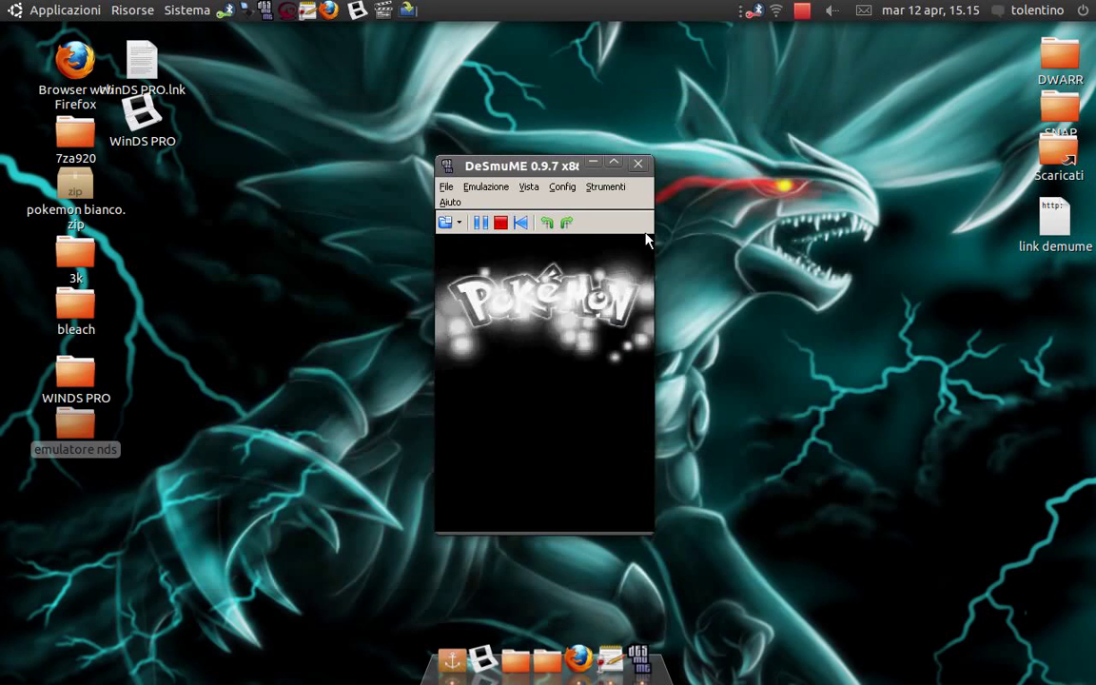
# - Advance Pokemon Platino past its title screen into the professor's introductory dialogue
pyautogui.click(514, 488)
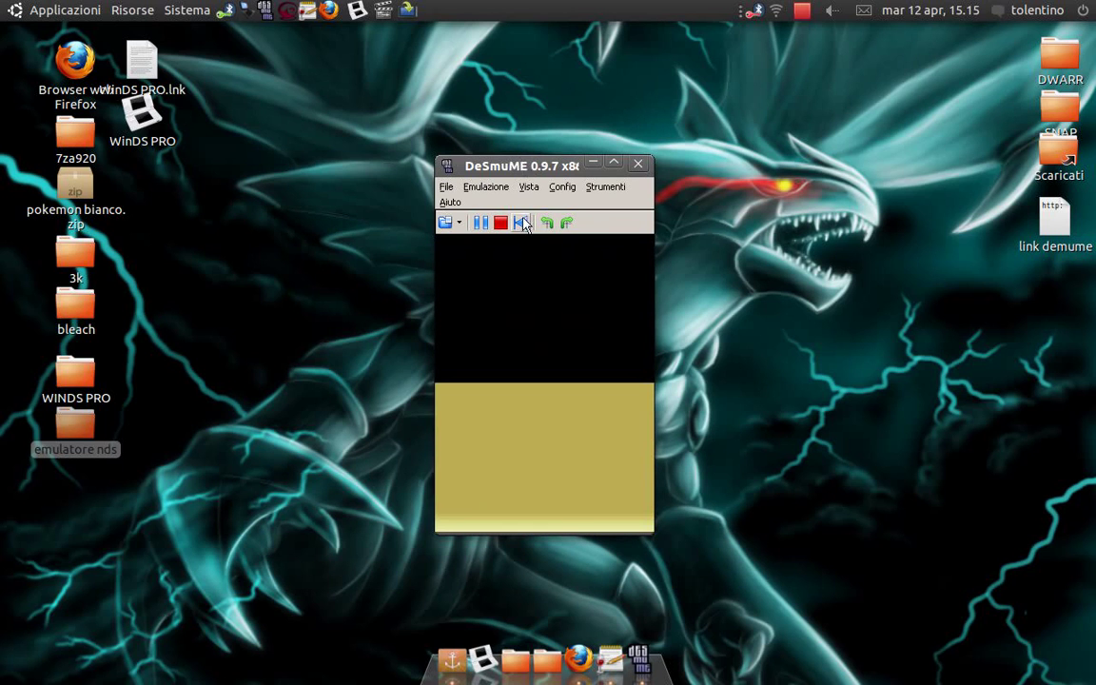
pyautogui.press('x')
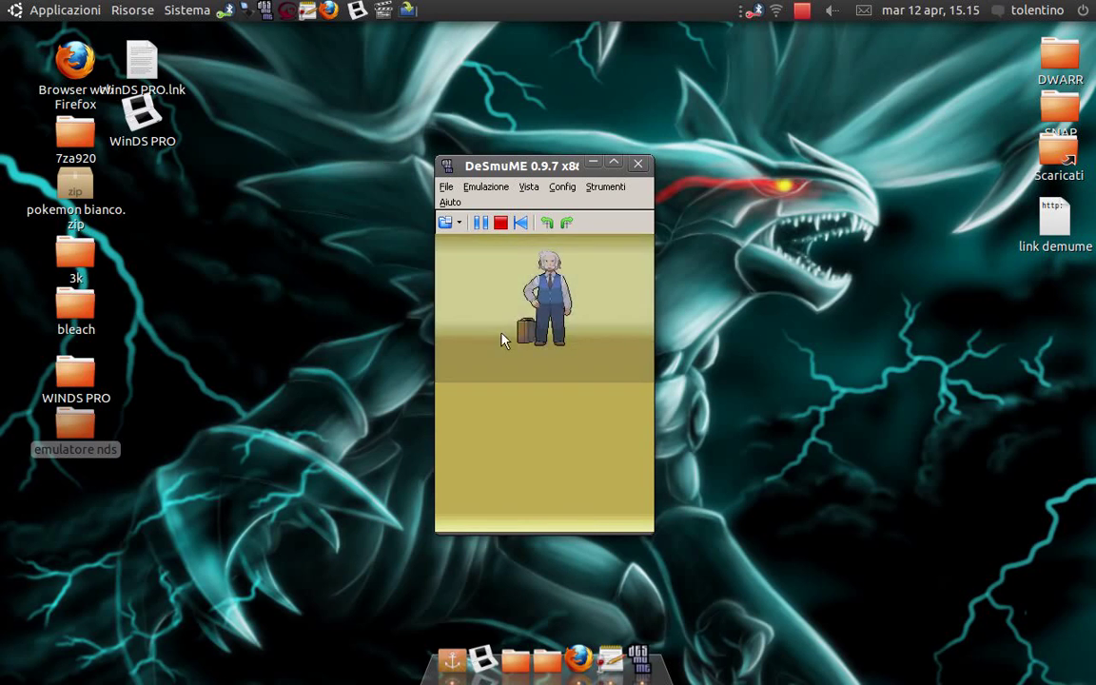
pyautogui.press('x')
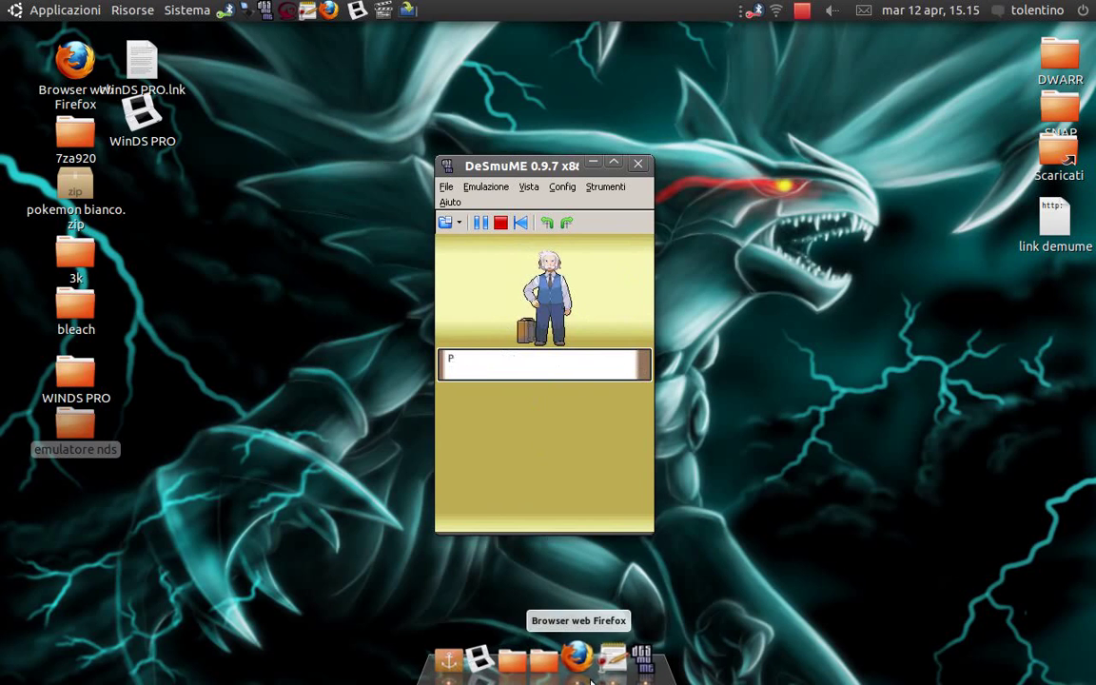
pyautogui.press('x')
# - Move the DeSmuME window from the centre to the desktop edge, over the link demume file
pyautogui.rightClick(562, 166)
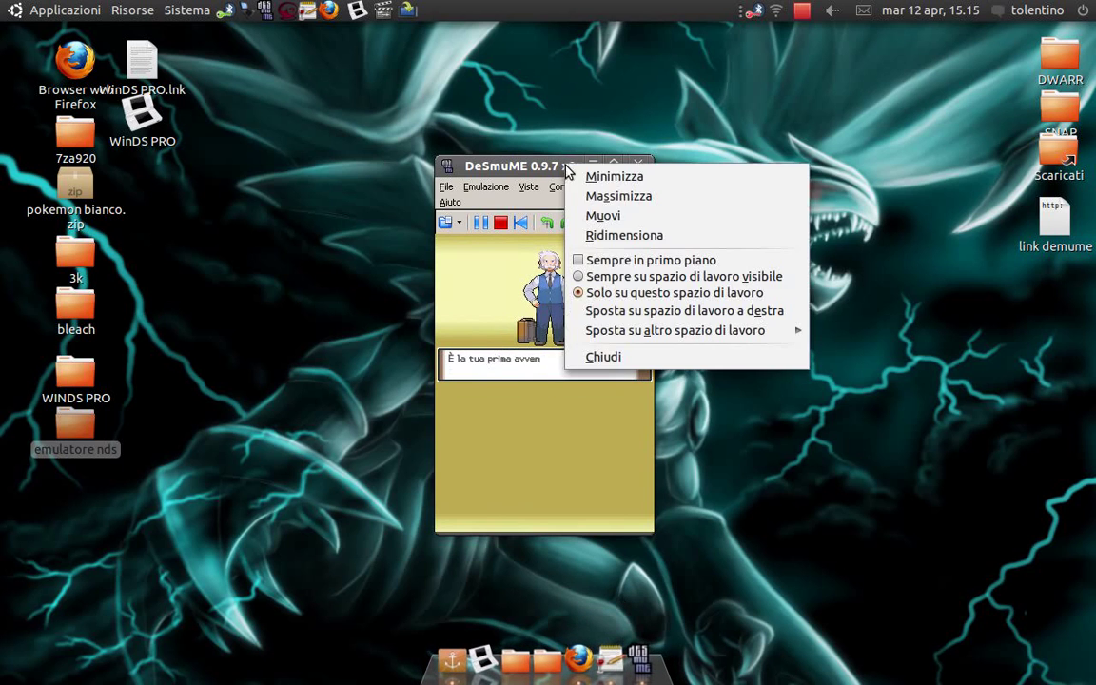
pyautogui.click(601, 213)
pyautogui.click(971, 394)
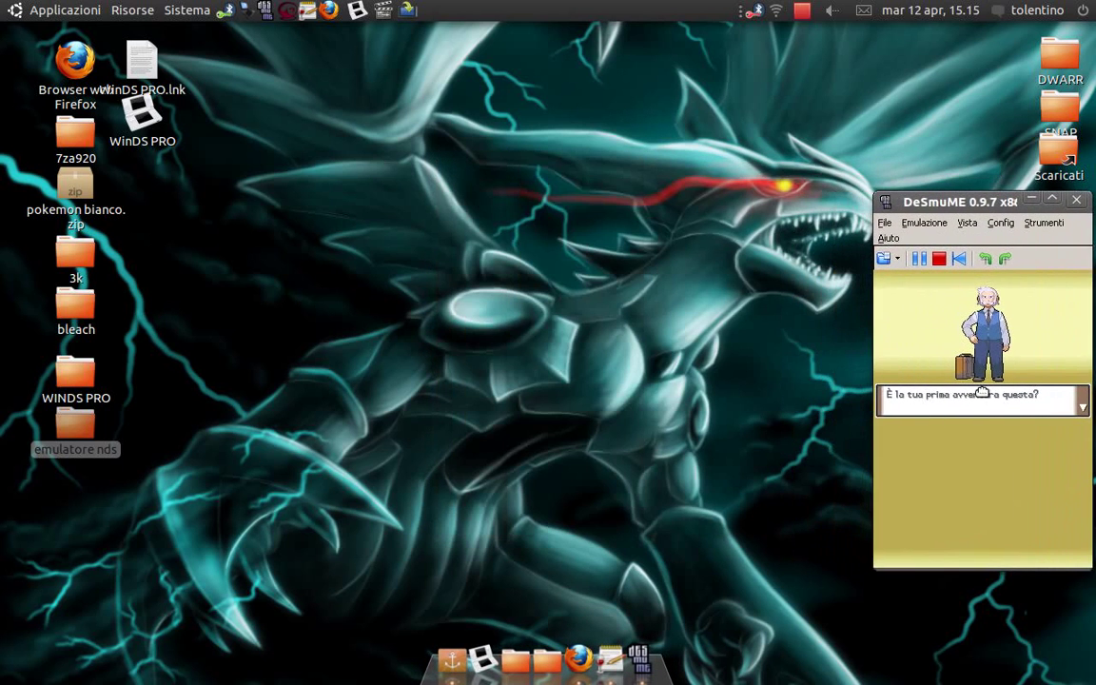
# - Switch back to Blocco Note and add a new line reading "come vedete parte perfettamente........"
pyautogui.click(602, 656)
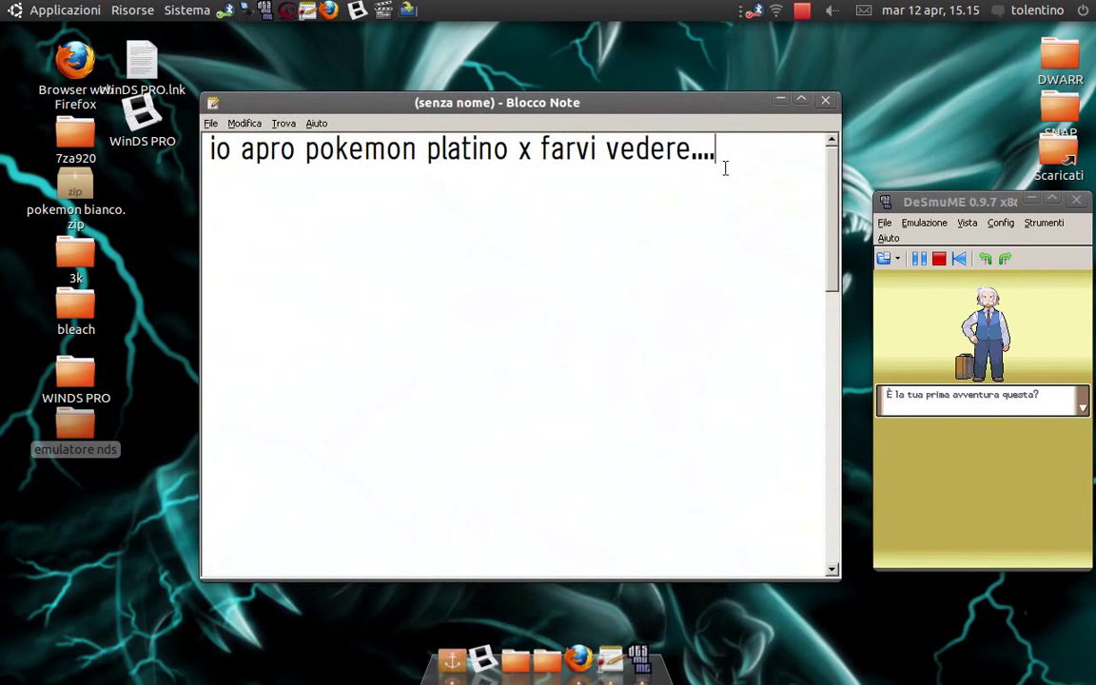
pyautogui.write('com')
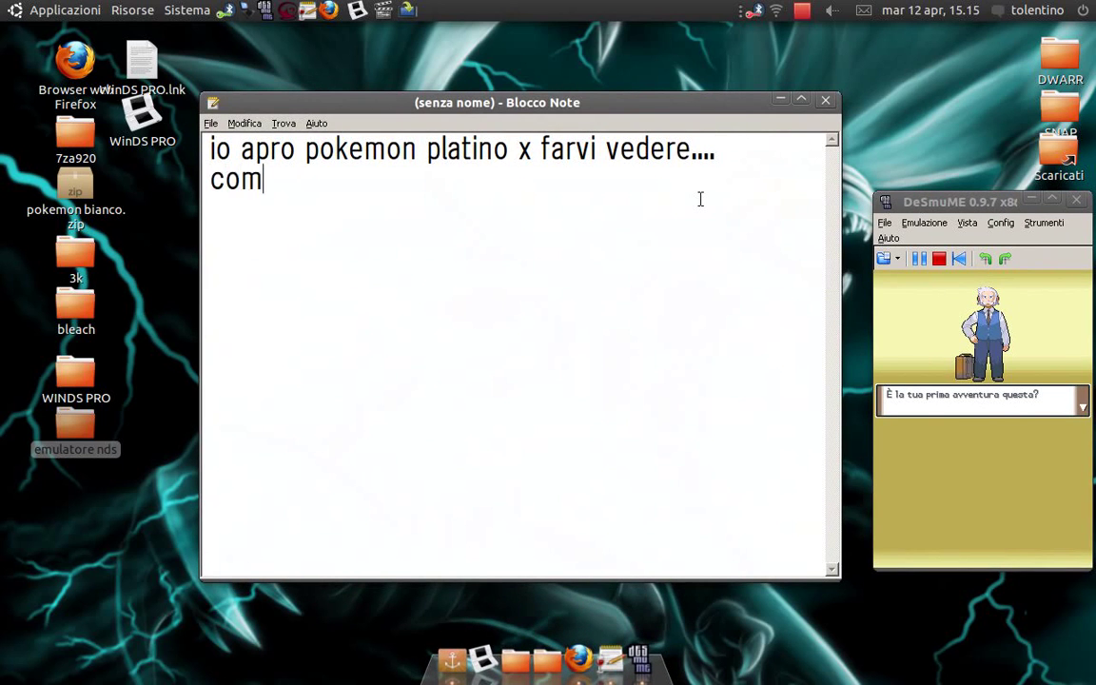
pyautogui.write('e vedete a')
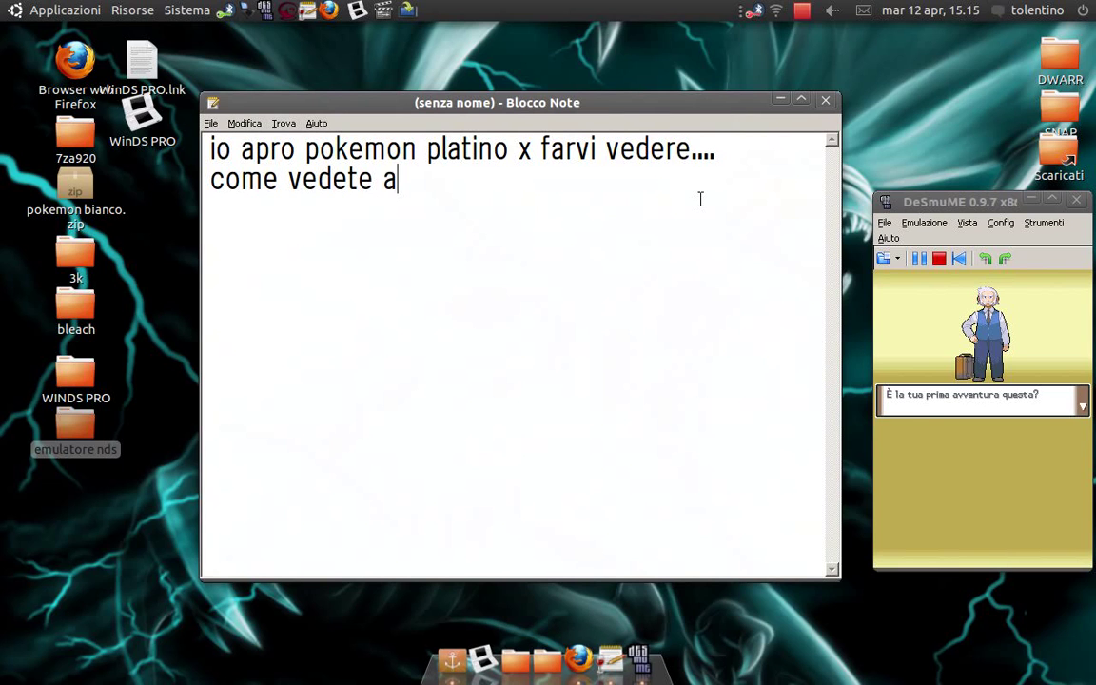
pyautogui.press('BackSpace')
pyautogui.write('parte perf')
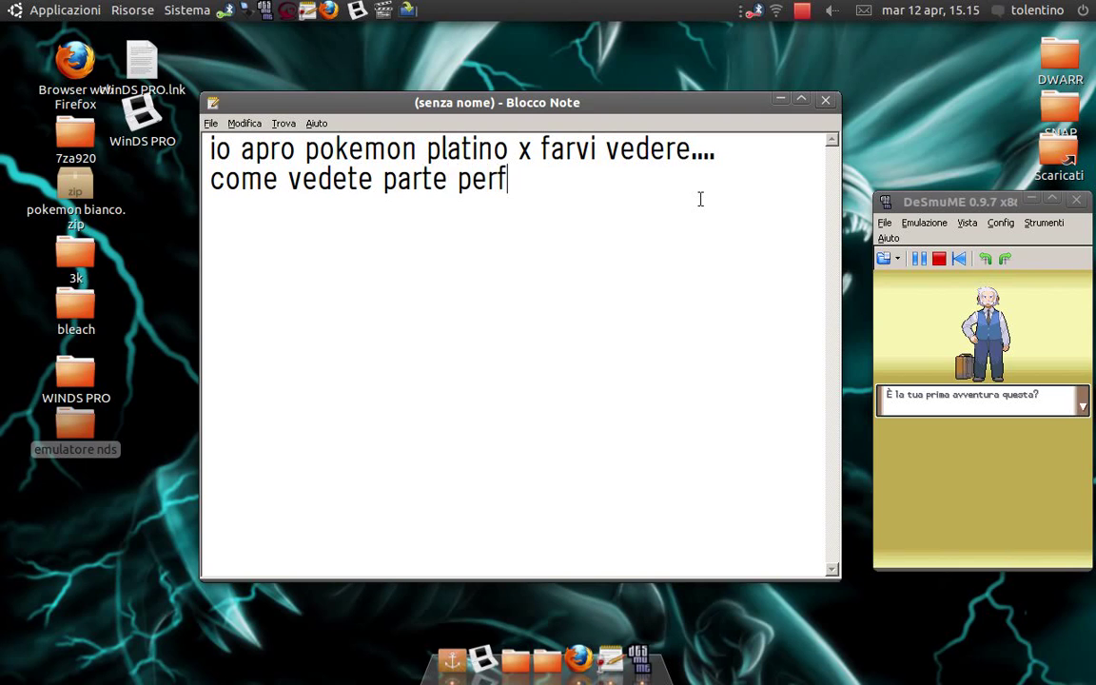
pyautogui.write('ettame')
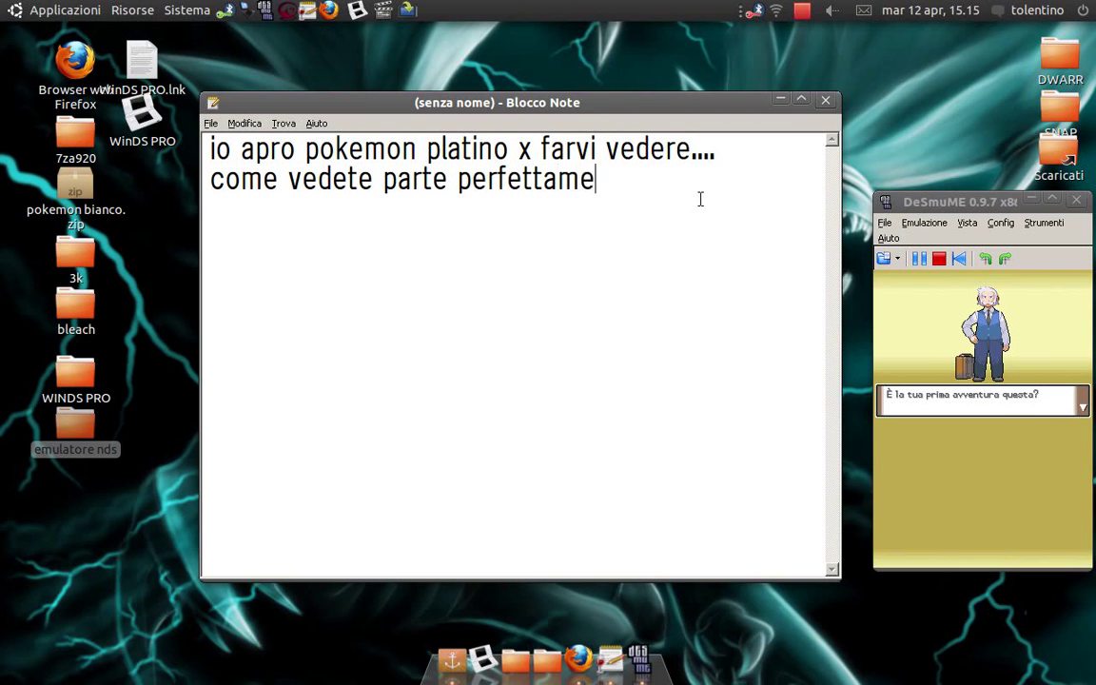
pyautogui.write('nte')
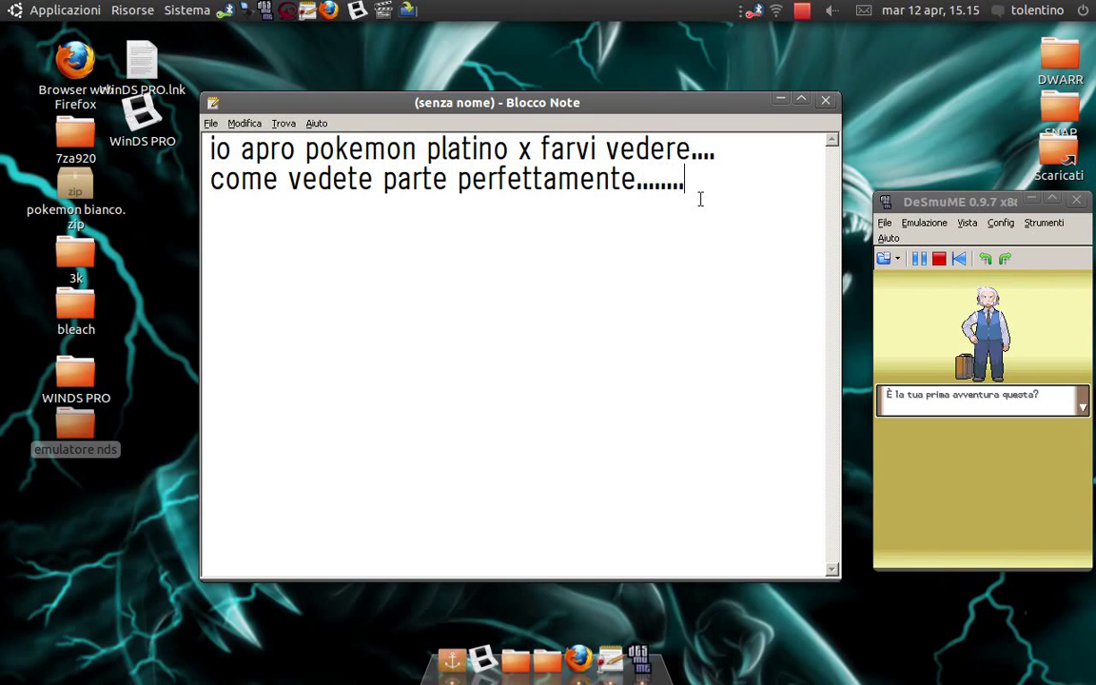
pyautogui.write('.......')
# - Add the line "ora vi mostro pokemon nero che su no$gba serve un codice x farlo partire..." to the note
pyautogui.press('Return')
pyautogui.write('ora vi mostro poke')
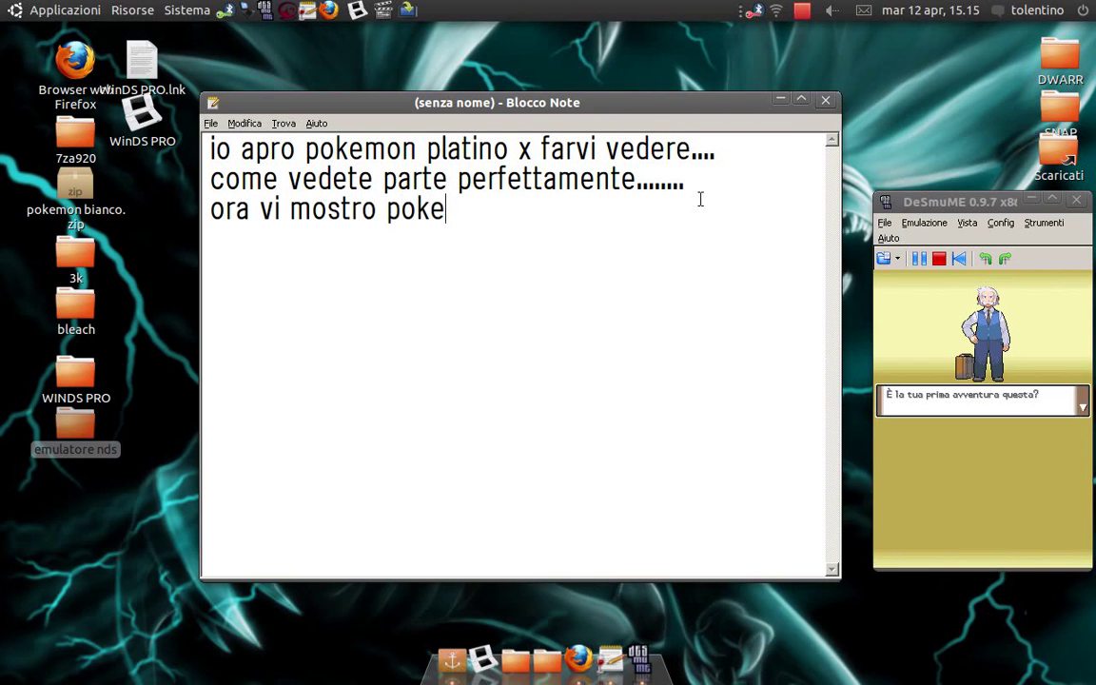
pyautogui.write('mon nero')
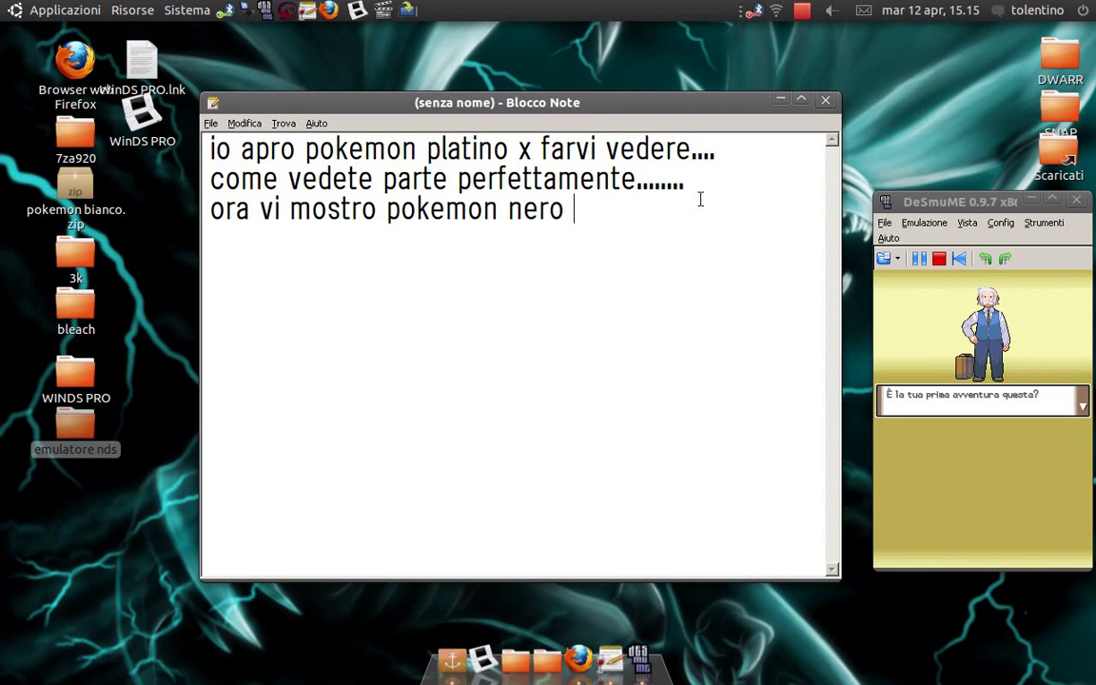
pyautogui.write(' che su ')
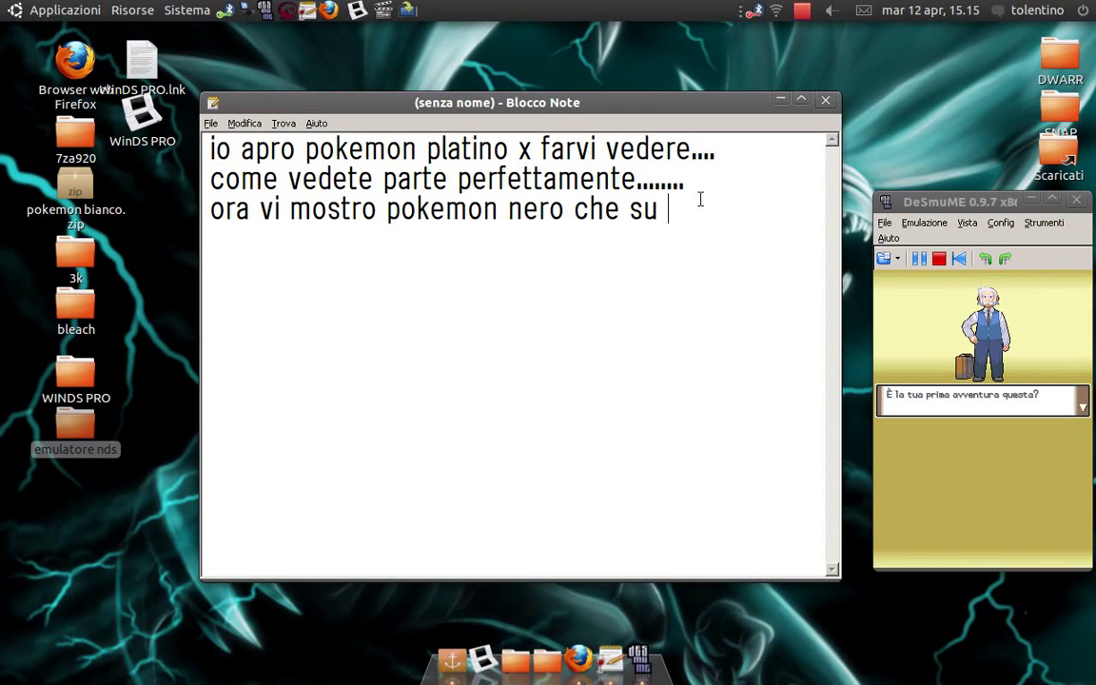
pyautogui.write('nos')
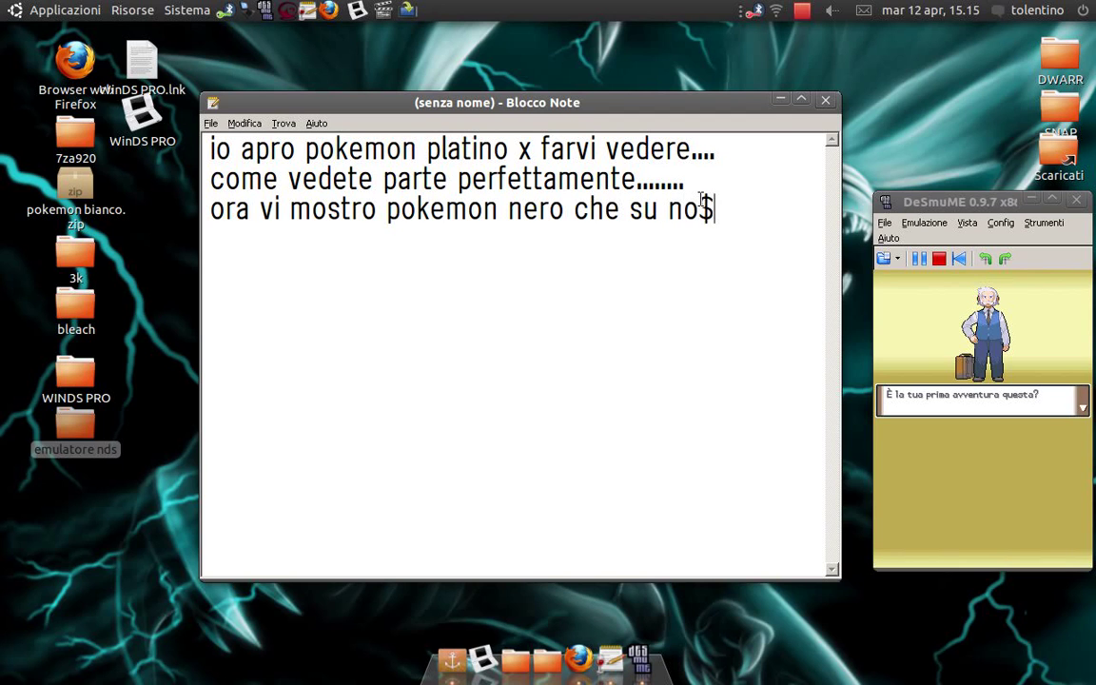
pyautogui.write('gba serve u')
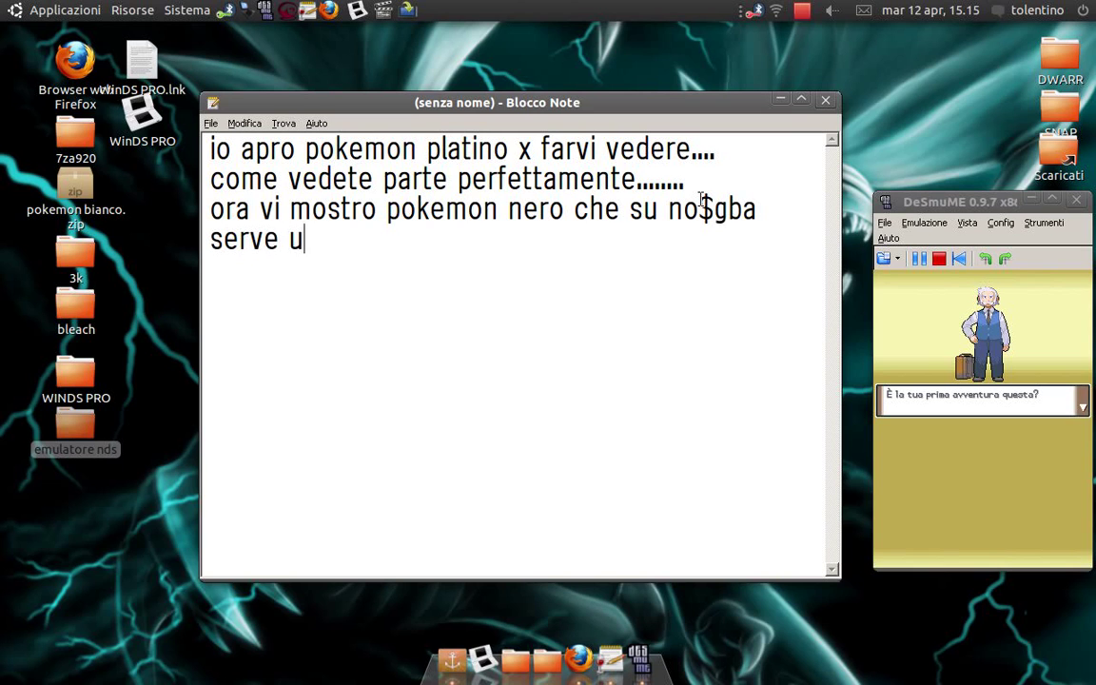
pyautogui.write('n codice ')
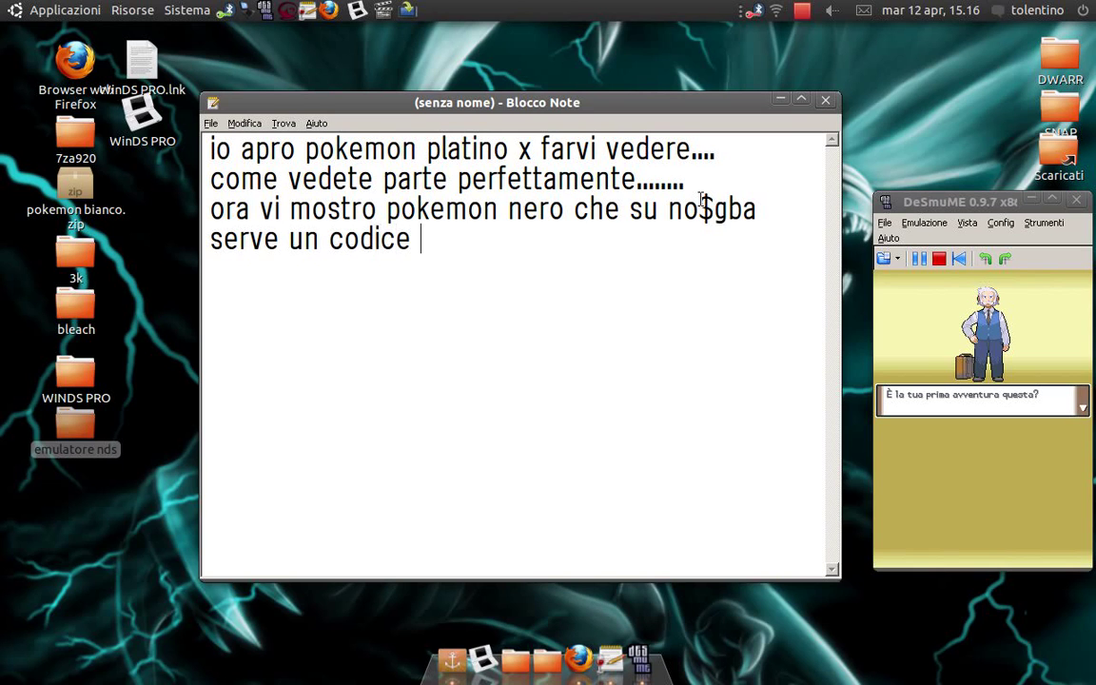
pyautogui.write('x farl')
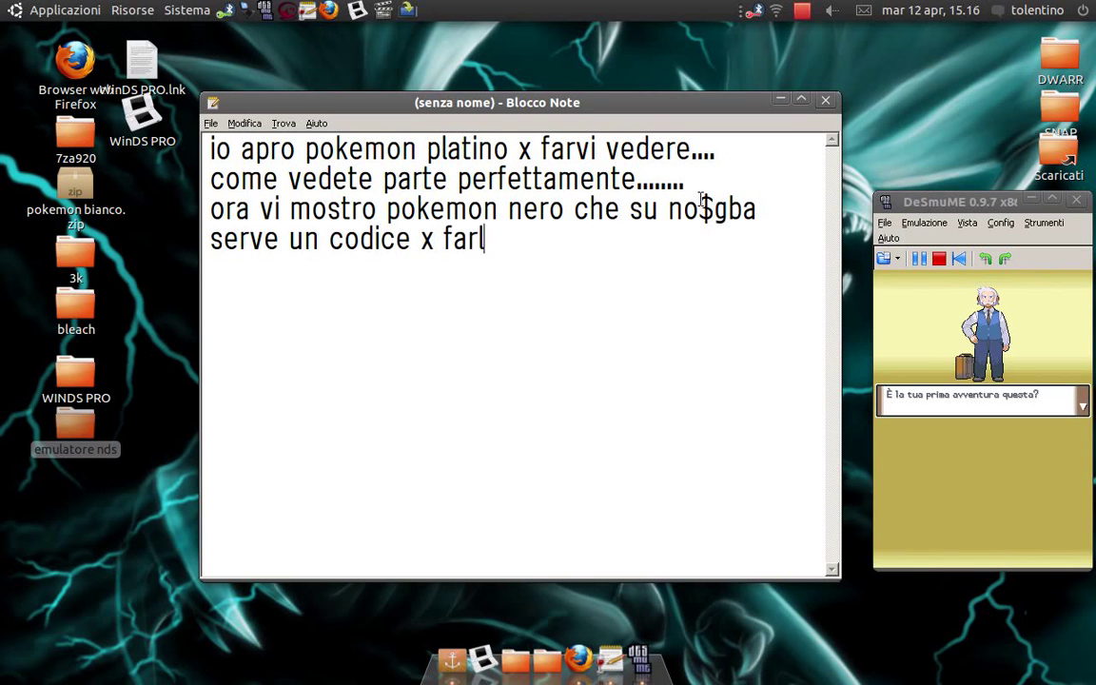
pyautogui.write('o partire...')
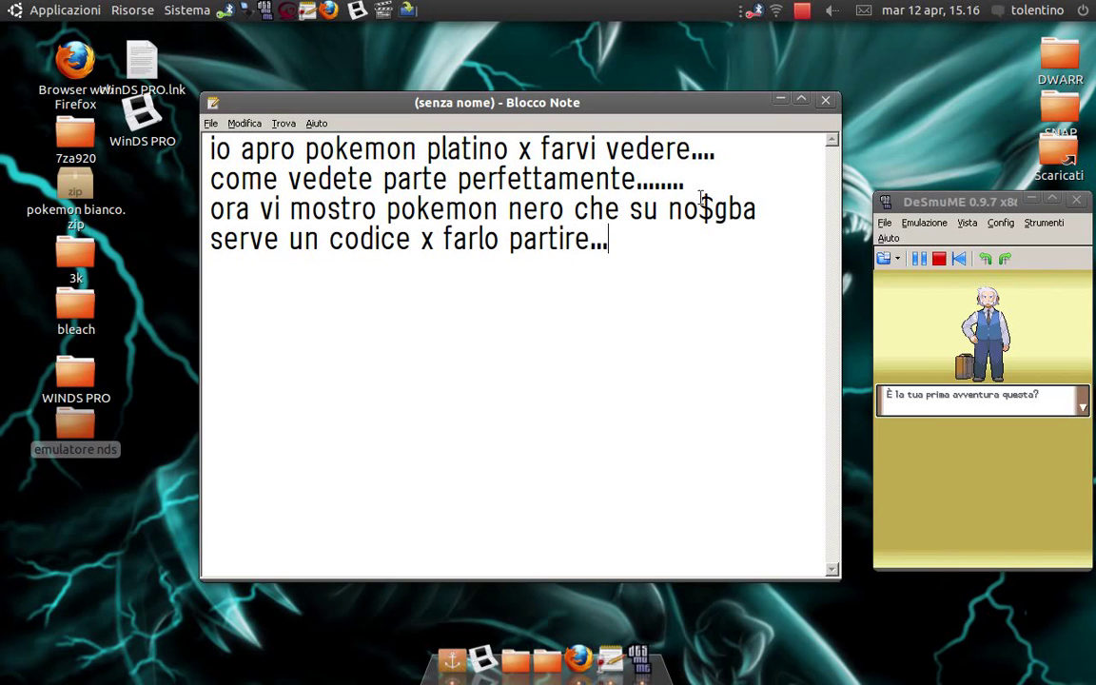
# - Minimize the note and close the DeSmuME window running Pokemon Platino
pyautogui.click(780, 99)
pyautogui.moveTo(962, 206); pyautogui.dragTo(444, 145)
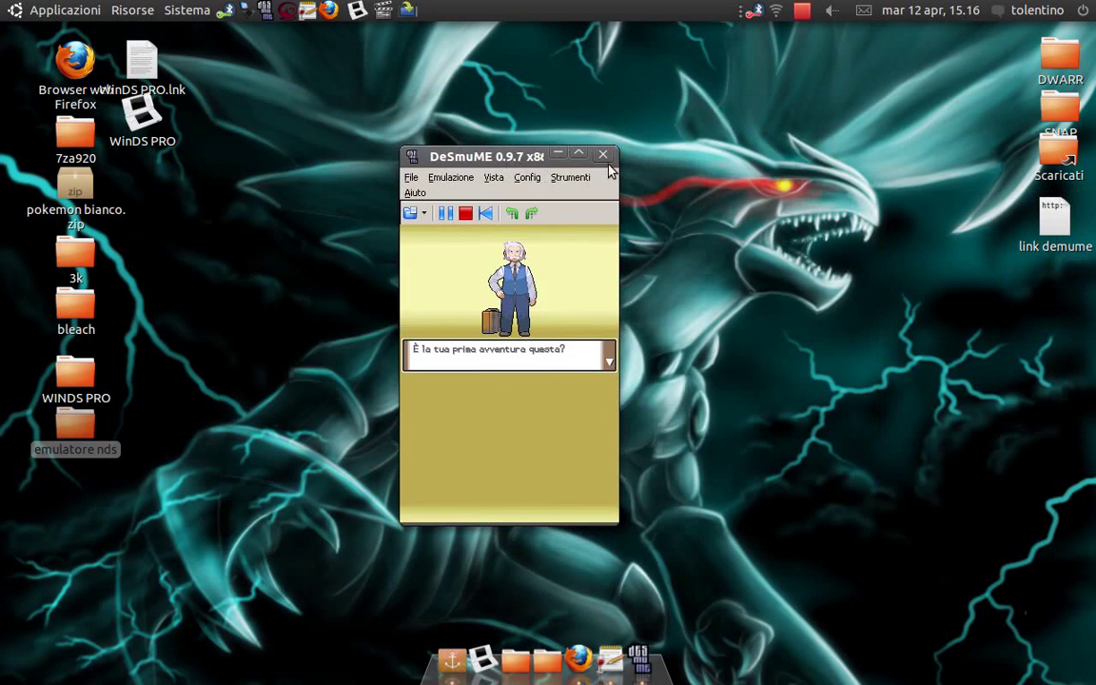
pyautogui.click(558, 138)
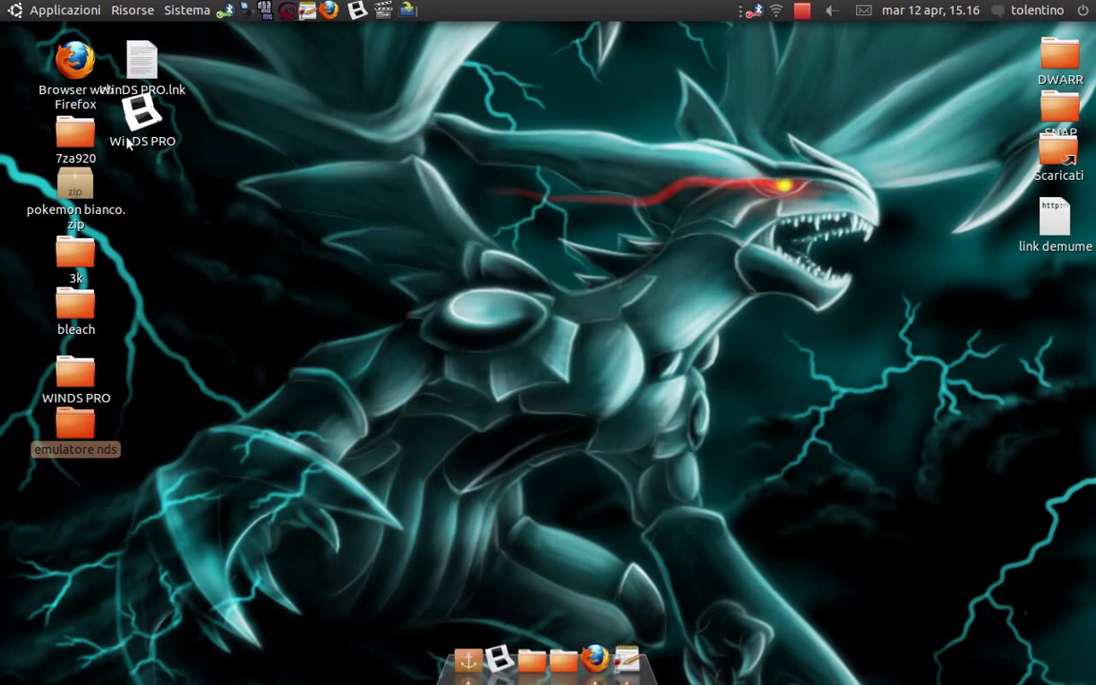
# - Launch NO$GBA.EXE from the emulatore nds folder and load the ROM PokemonNero.nds in it
pyautogui.doubleClick(76, 425)
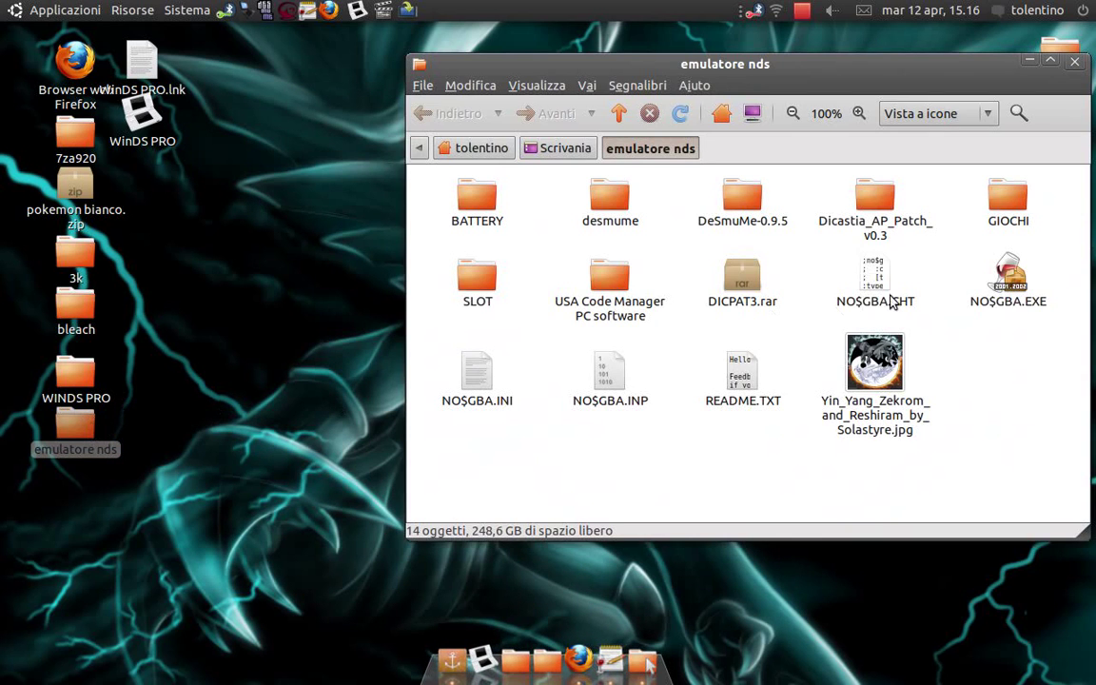
pyautogui.doubleClick(1008, 278)
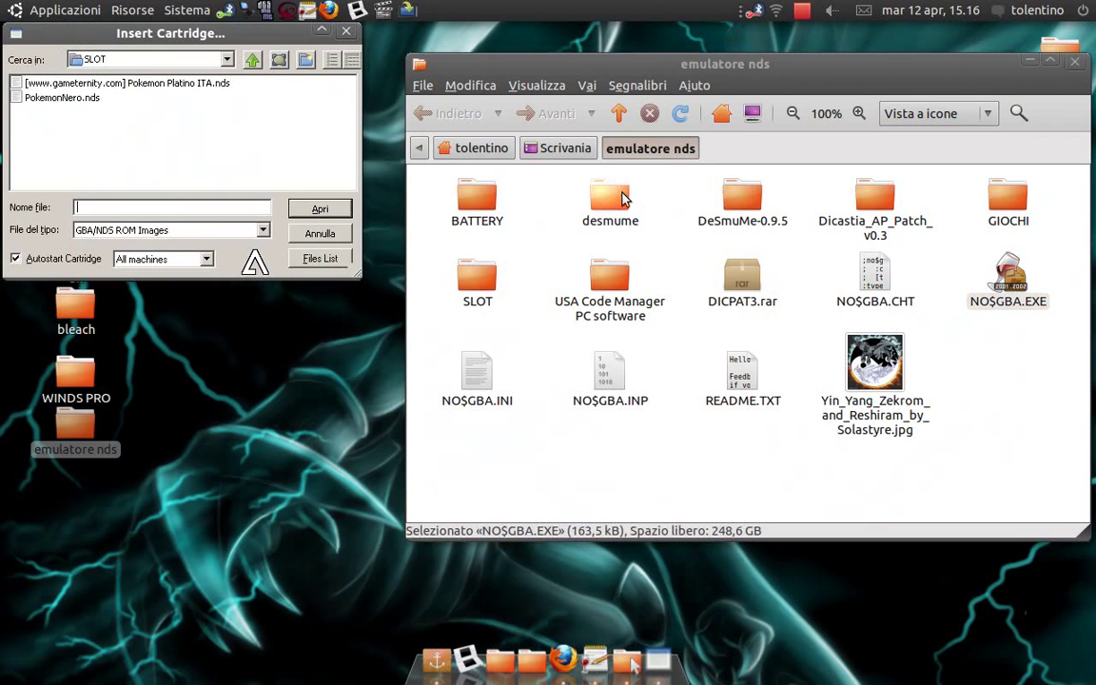
pyautogui.doubleClick(75, 99)
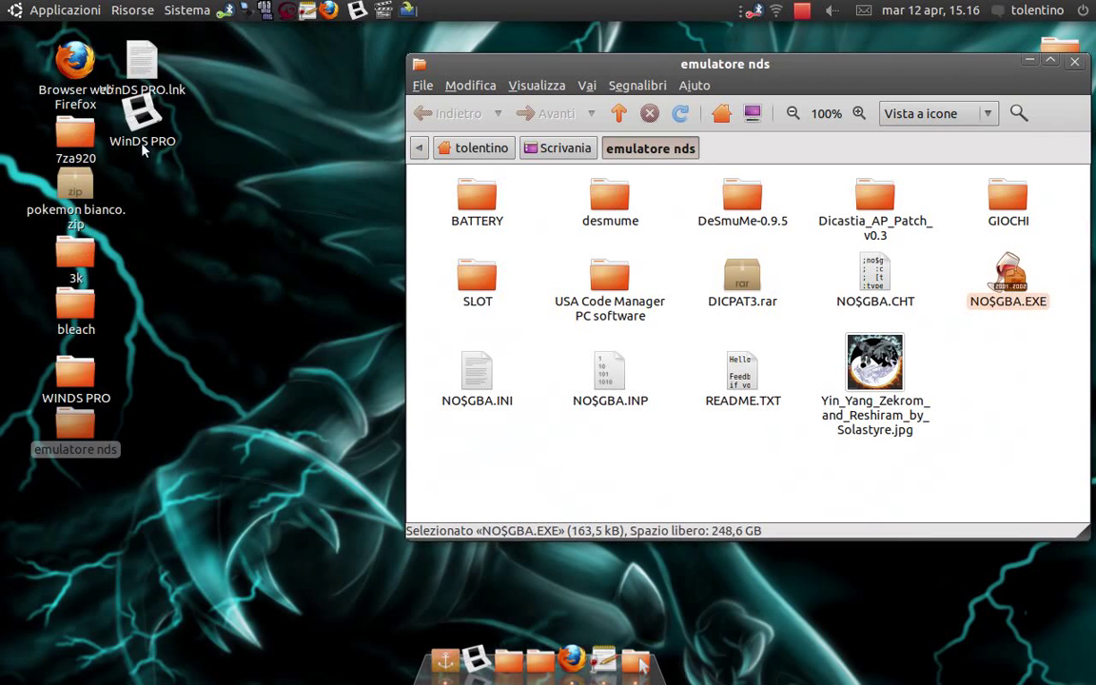
# - Launch DeSmuME.exe from the desmume folder and close the file manager window
pyautogui.doubleClick(610, 202)
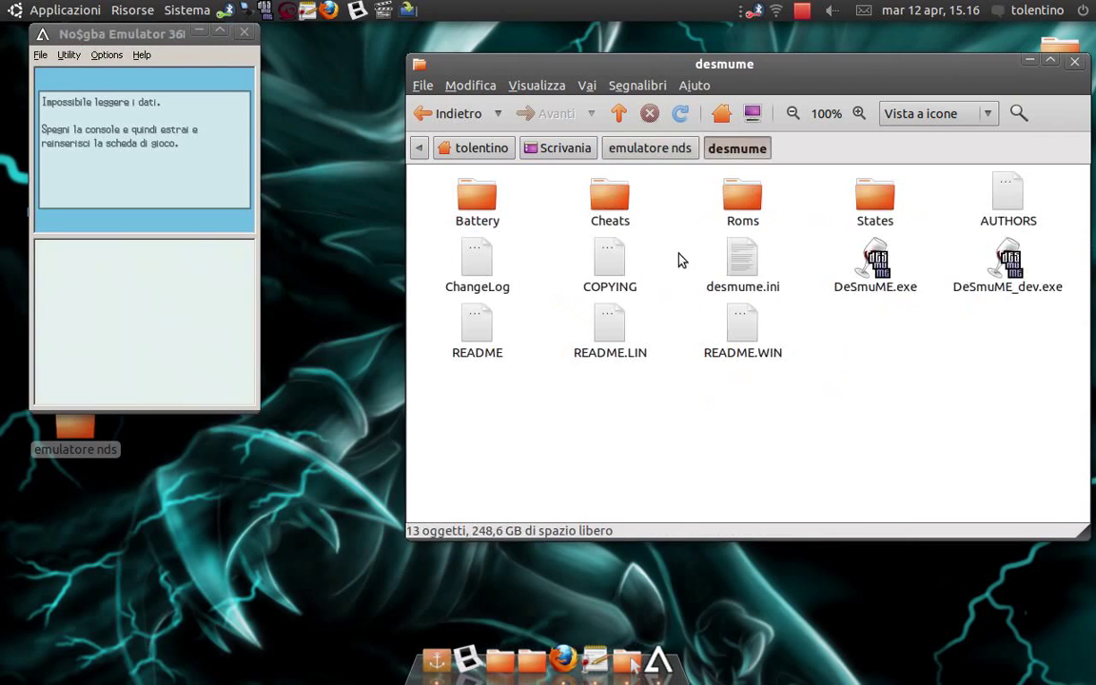
pyautogui.doubleClick(889, 271)
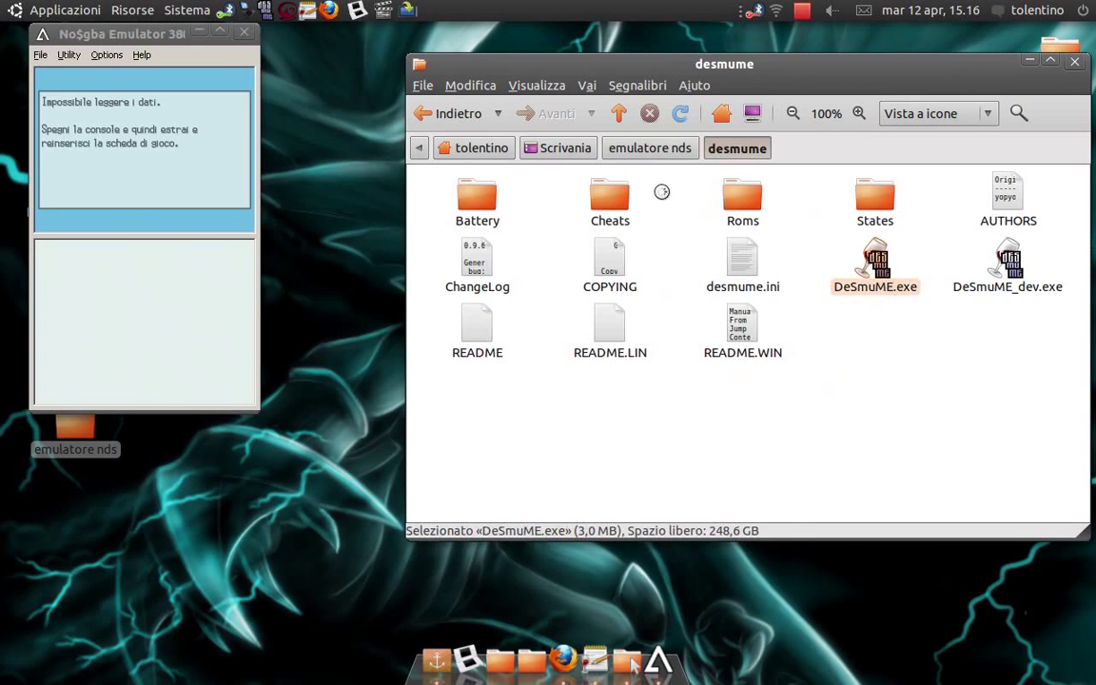
pyautogui.click(1075, 62)
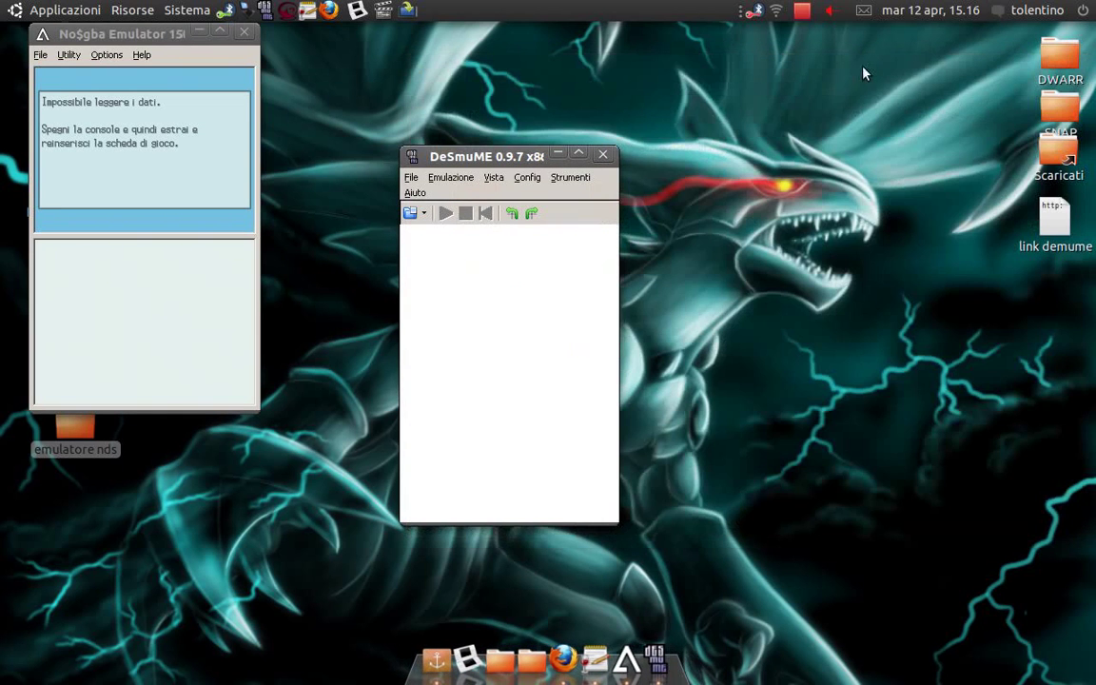
# - Place the No$gba window beside DeSmuME and load the ROM PokemonNero.nds from the SLOT folder in DeSmuME
pyautogui.moveTo(160, 34); pyautogui.dragTo(298, 153)
pyautogui.click(451, 177)
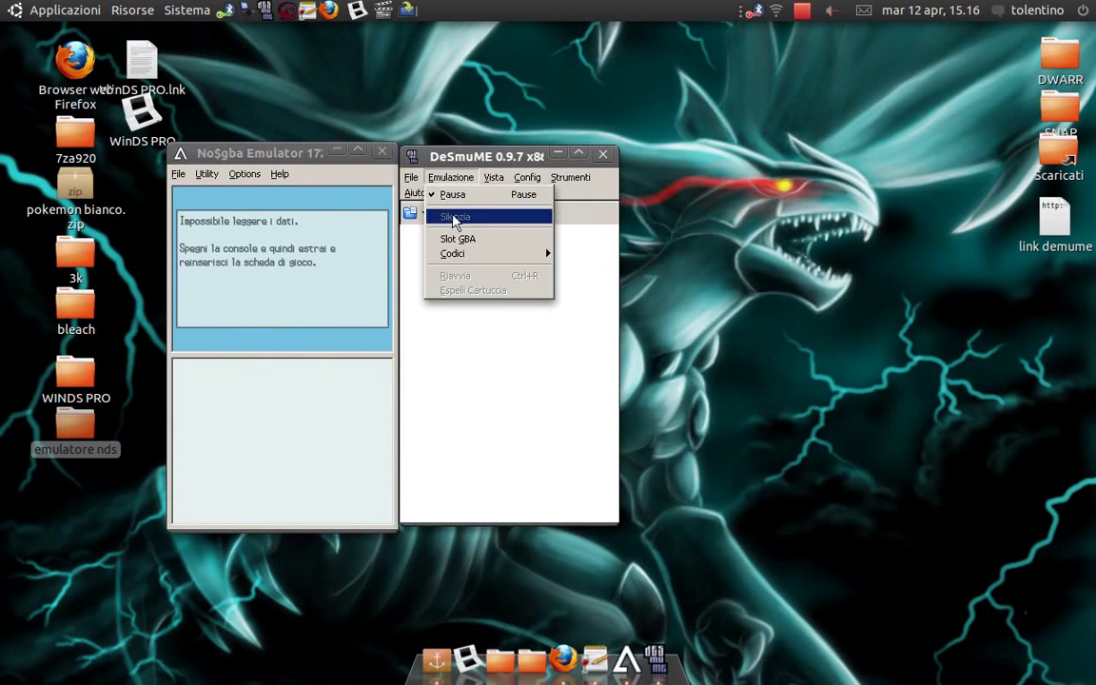
pyautogui.click(411, 156)
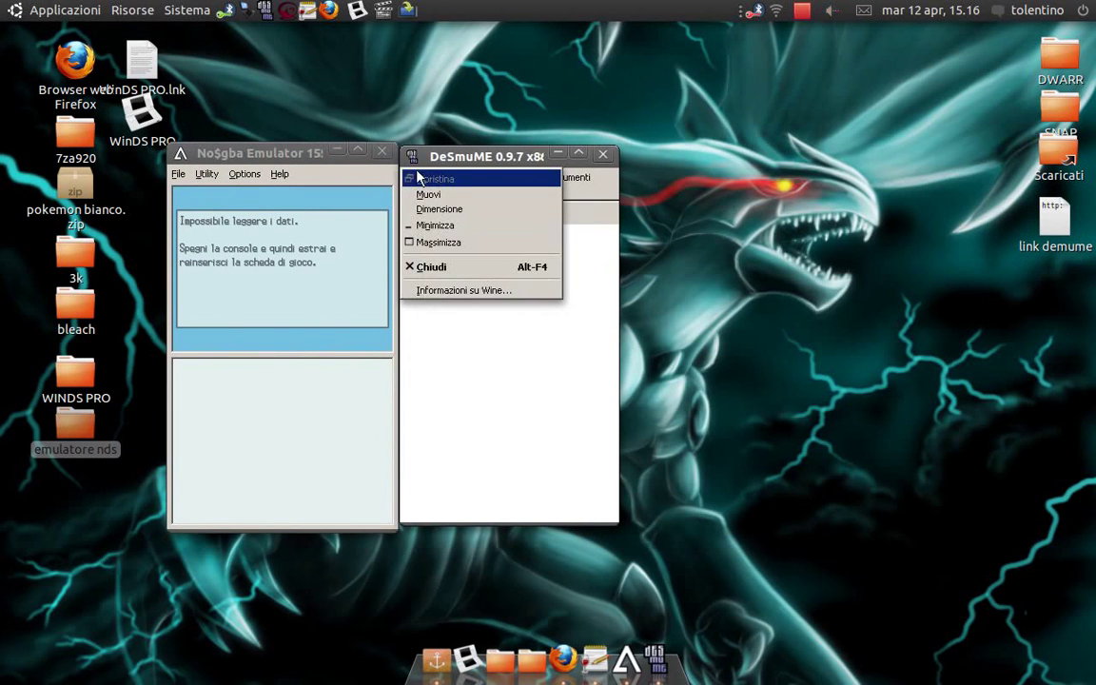
pyautogui.click(452, 160)
pyautogui.click(411, 178)
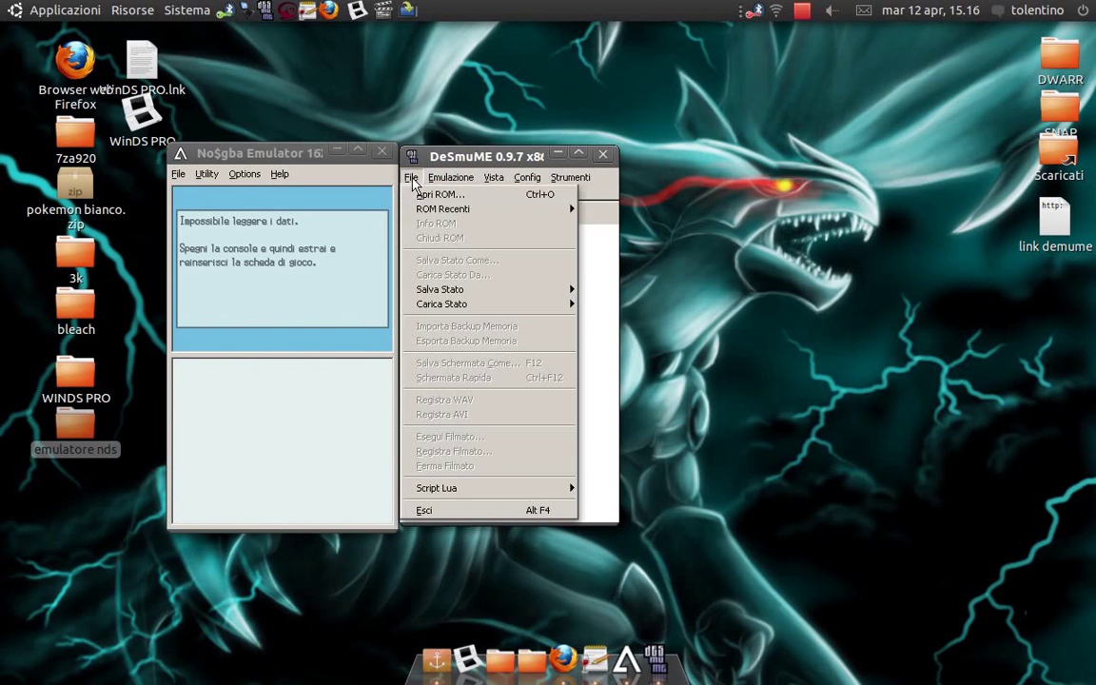
pyautogui.click(428, 198)
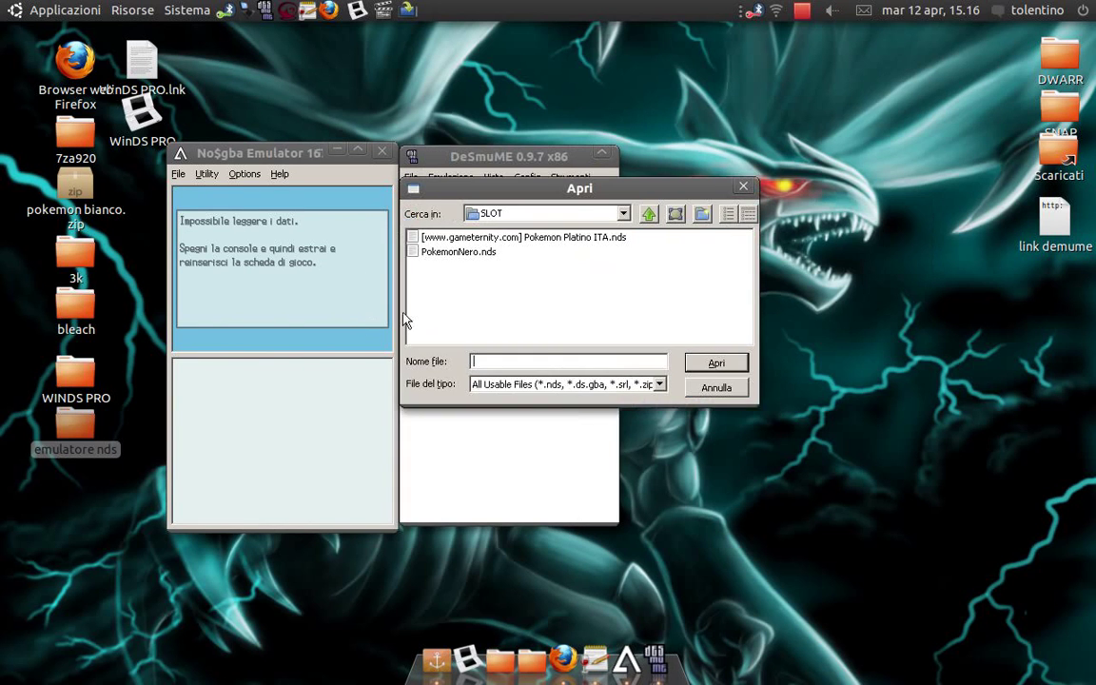
pyautogui.doubleClick(459, 252)
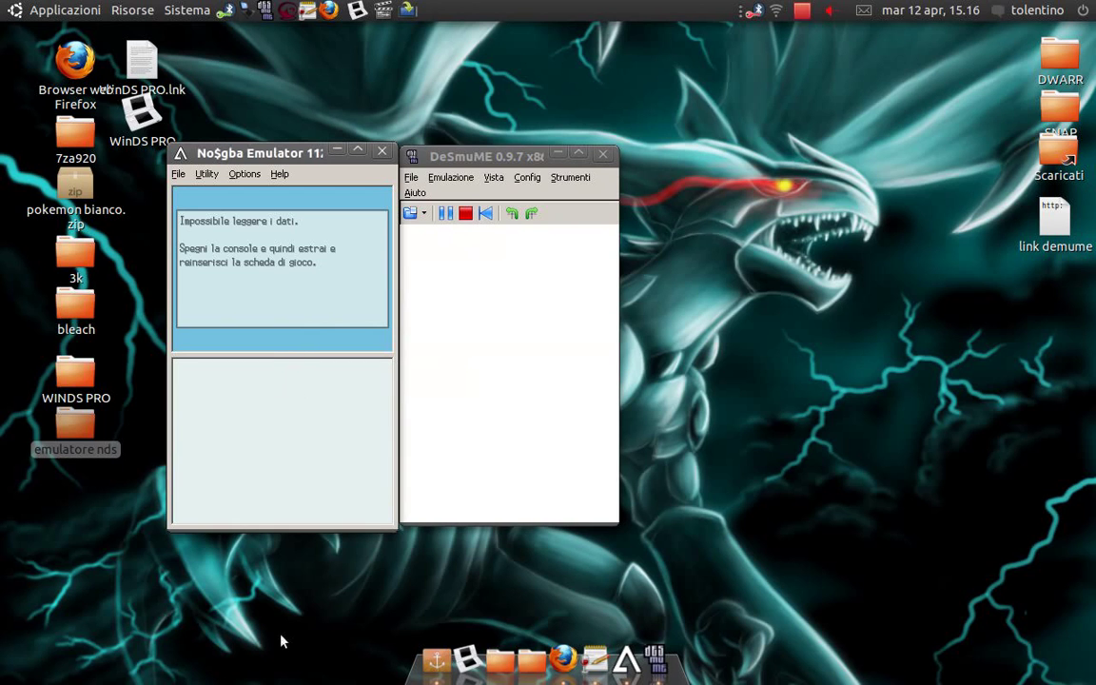
# - Move the DeSmuME window to the desktop's upper-right corner and place the No$gba window below it
pyautogui.rightClick(522, 154)
pyautogui.click(559, 203)
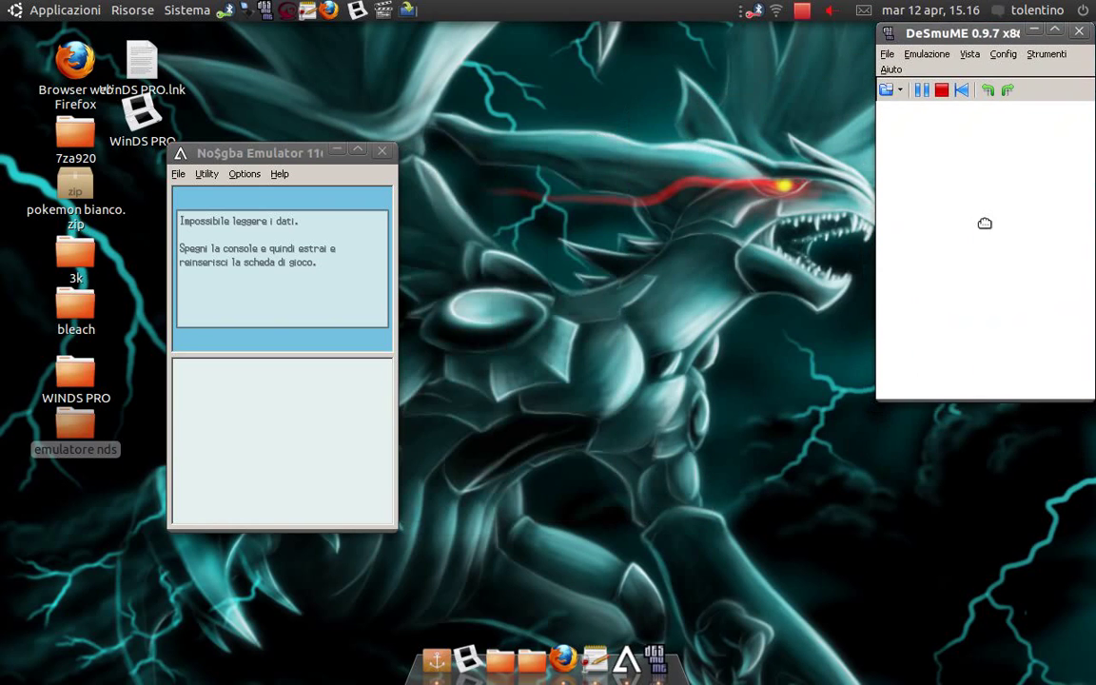
pyautogui.rightClick(278, 153)
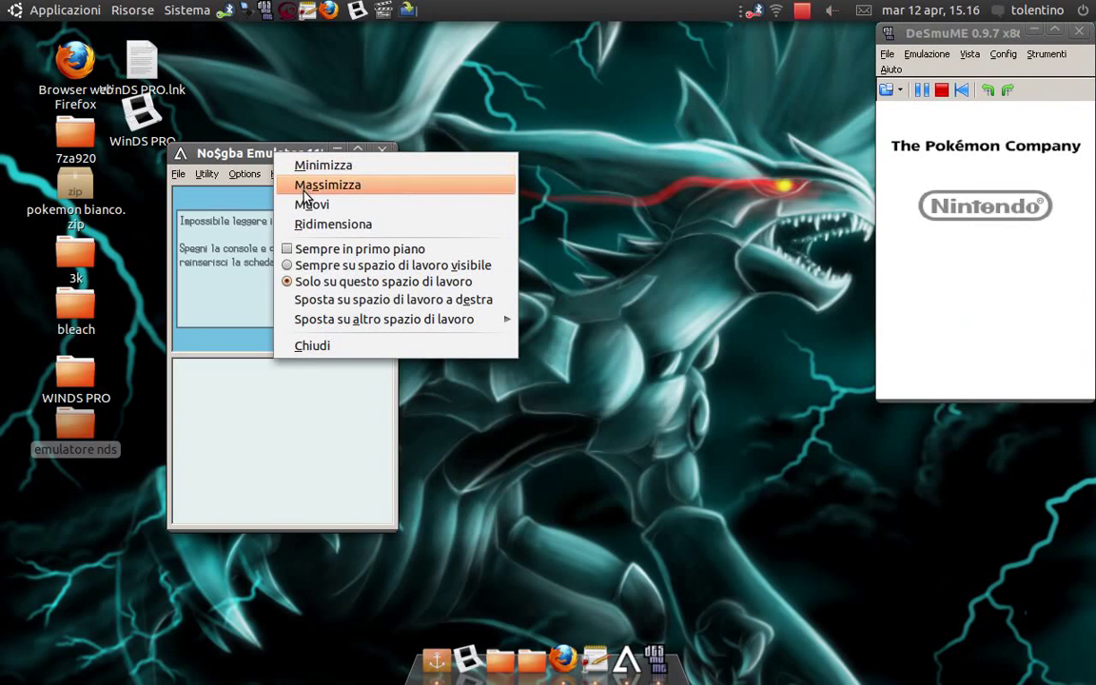
pyautogui.click(314, 202)
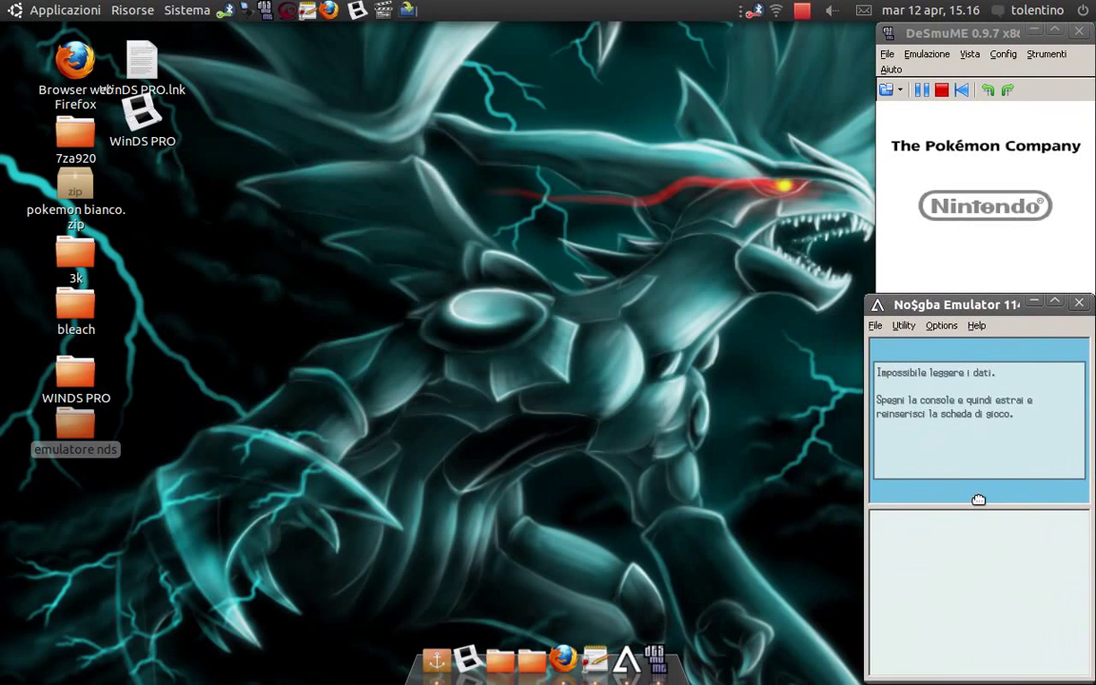
pyautogui.click(985, 499)
# - Add the line "come vedete su desmume parte perfettamente e su no$gba mi serve un codice per farlo partire....." to the Blocco Note note and minimize it
pyautogui.click(596, 659)
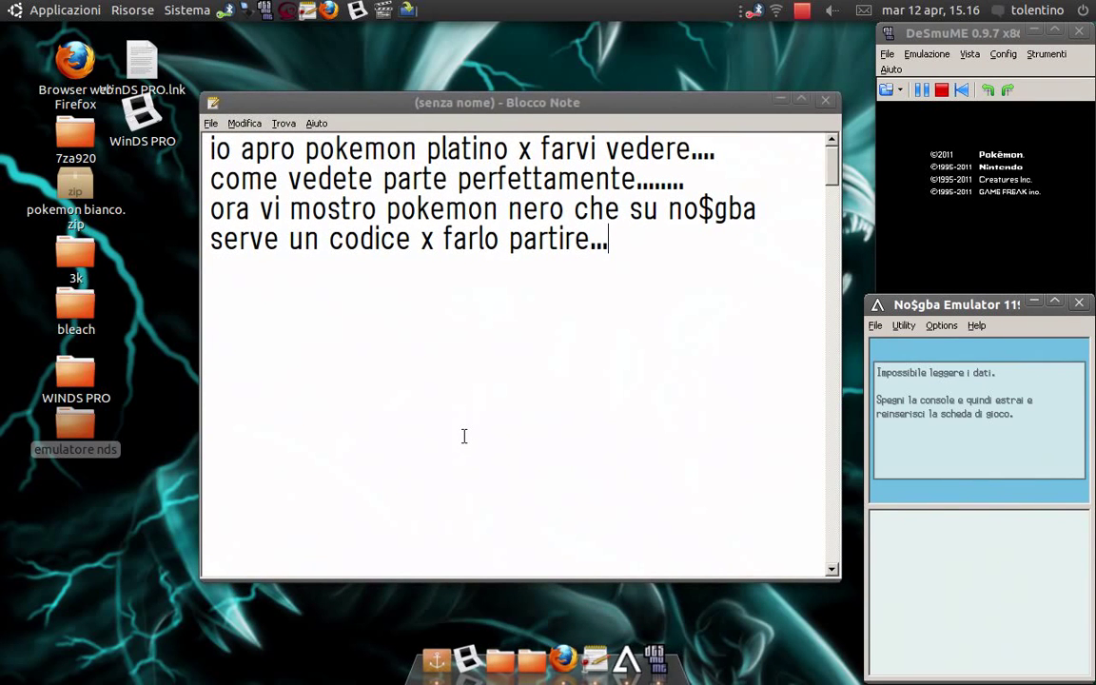
pyautogui.click(430, 434)
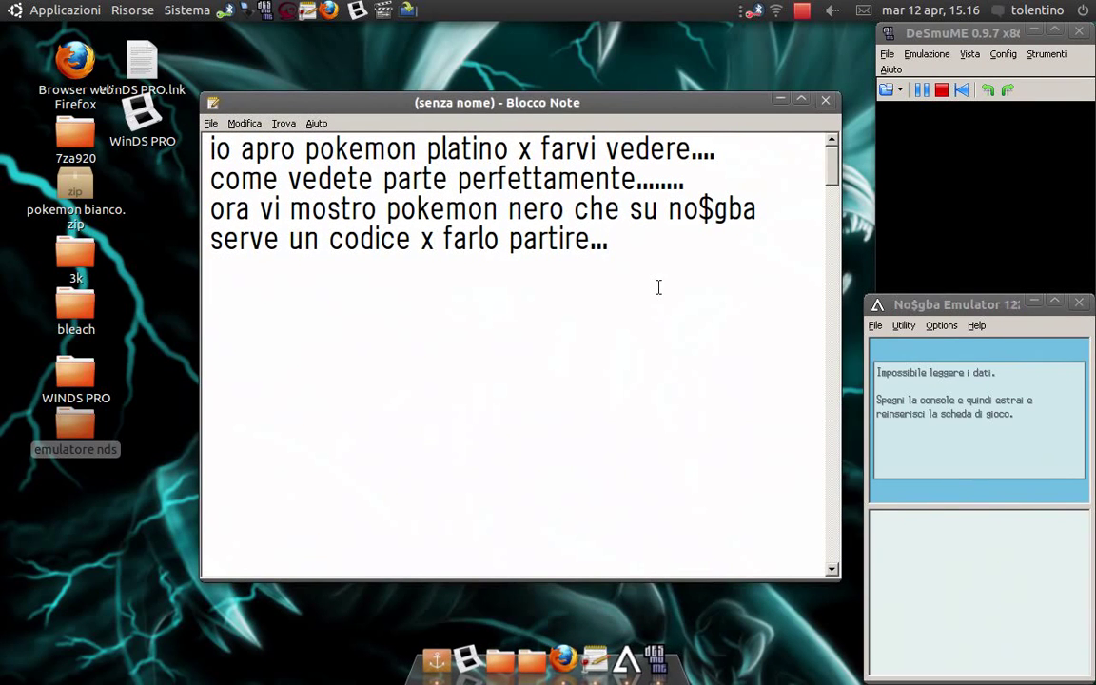
pyautogui.write('come vedete ')
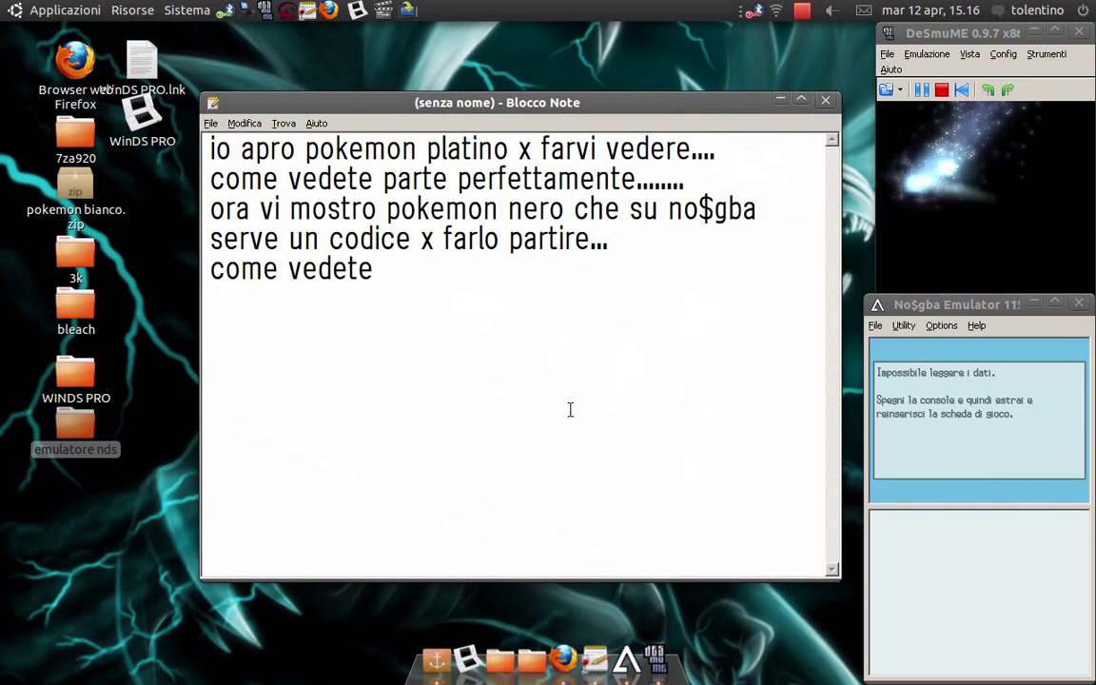
pyautogui.write('su desm')
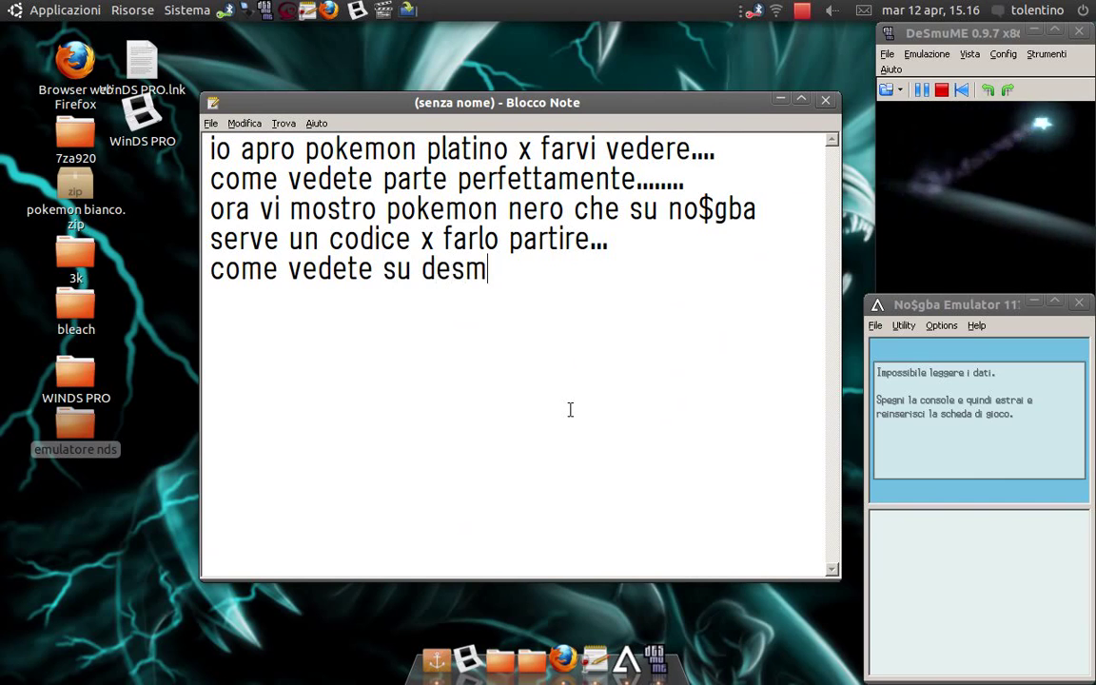
pyautogui.write('ume parte')
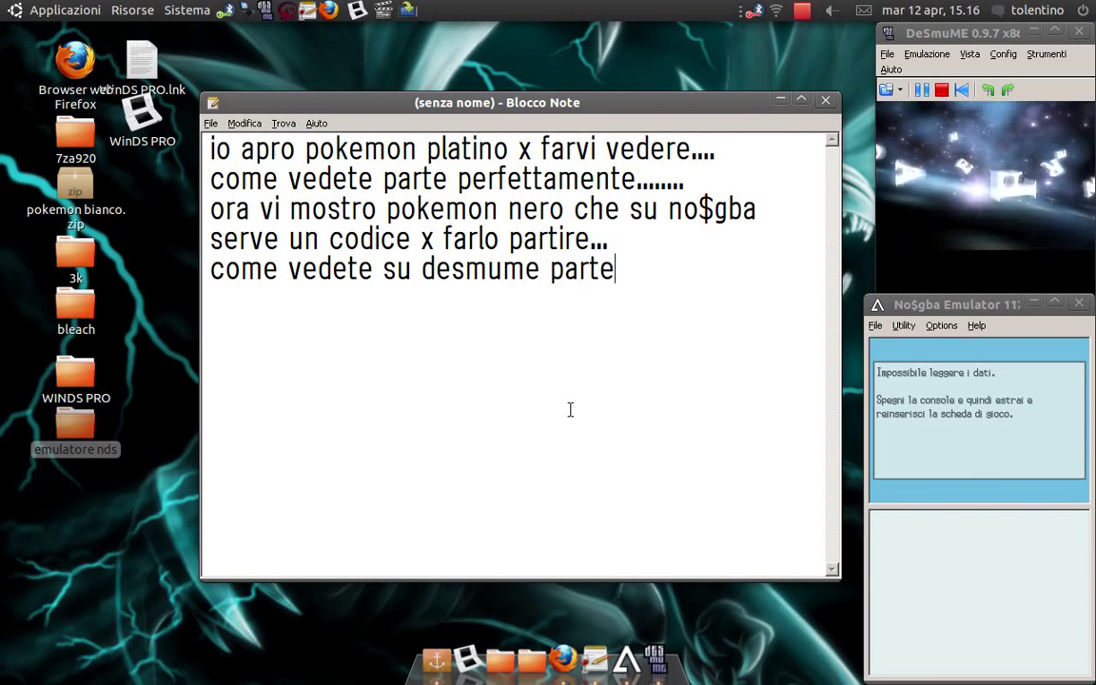
pyautogui.write(' perfetta')
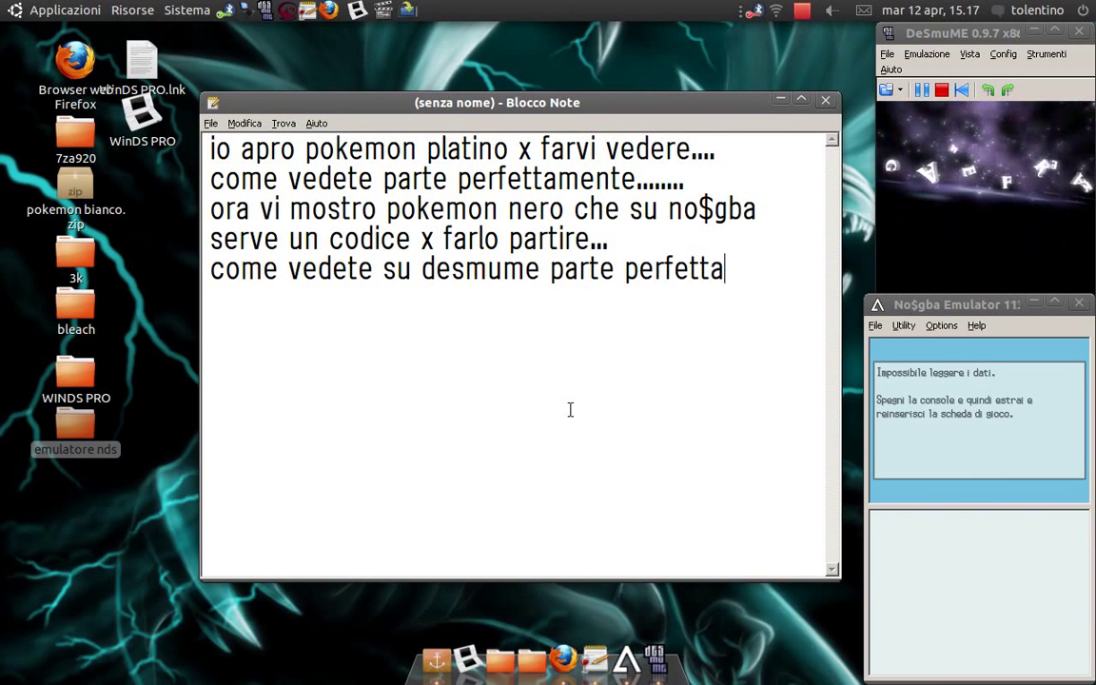
pyautogui.write('mente e su no$gba mi serve un')
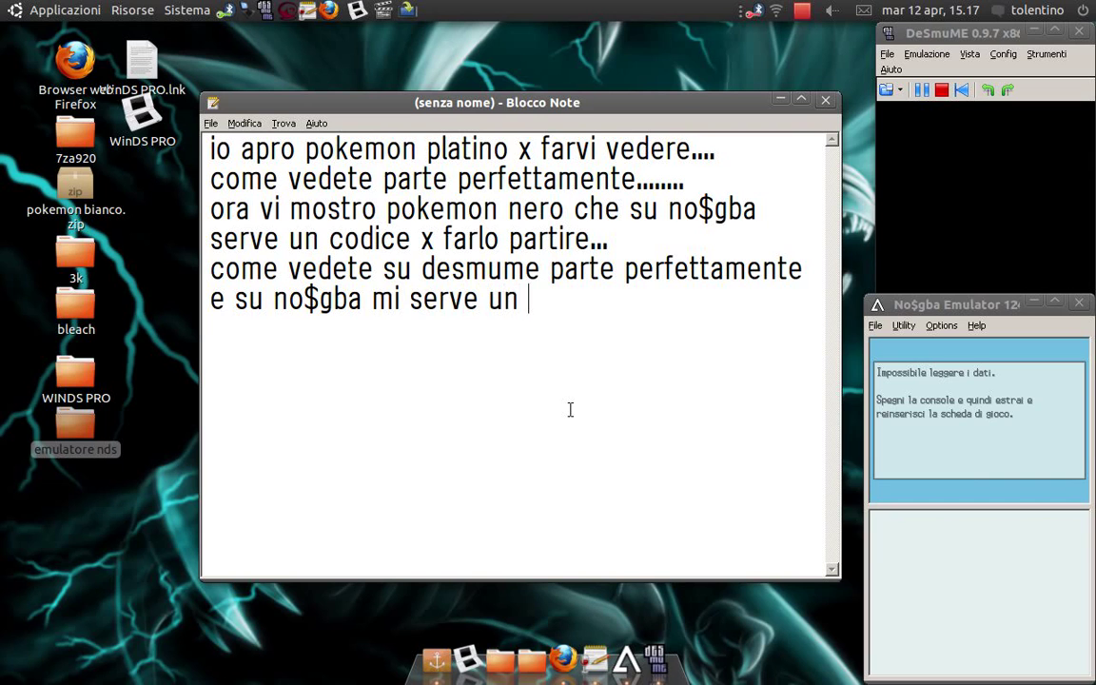
pyautogui.write('codice per f')
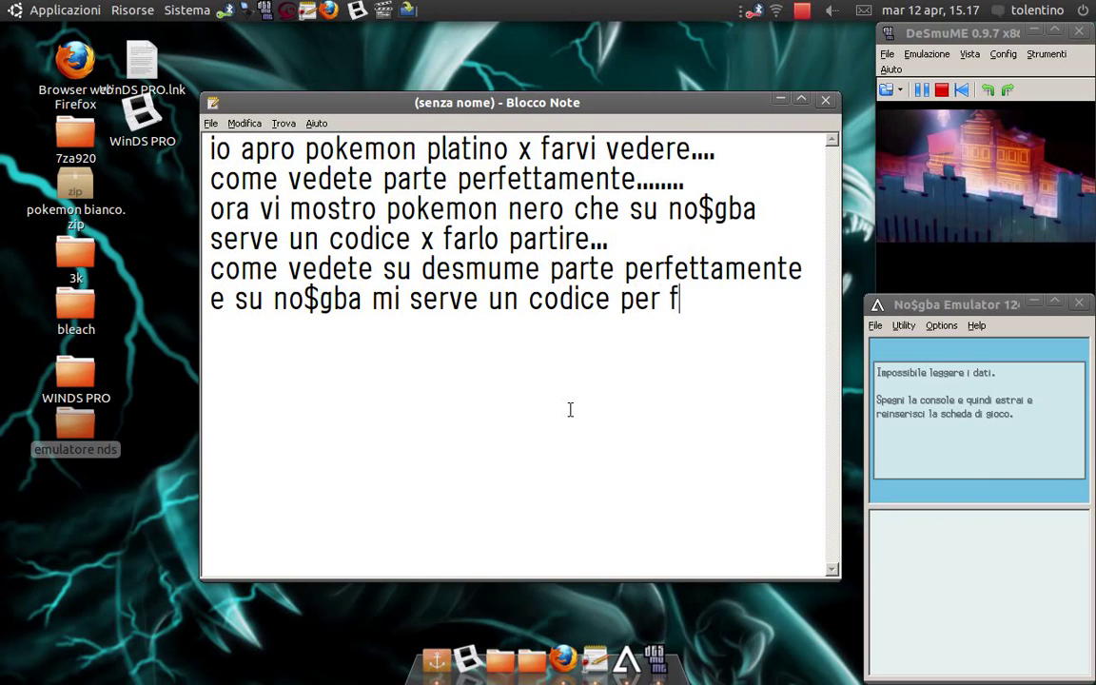
pyautogui.write('arlo par')
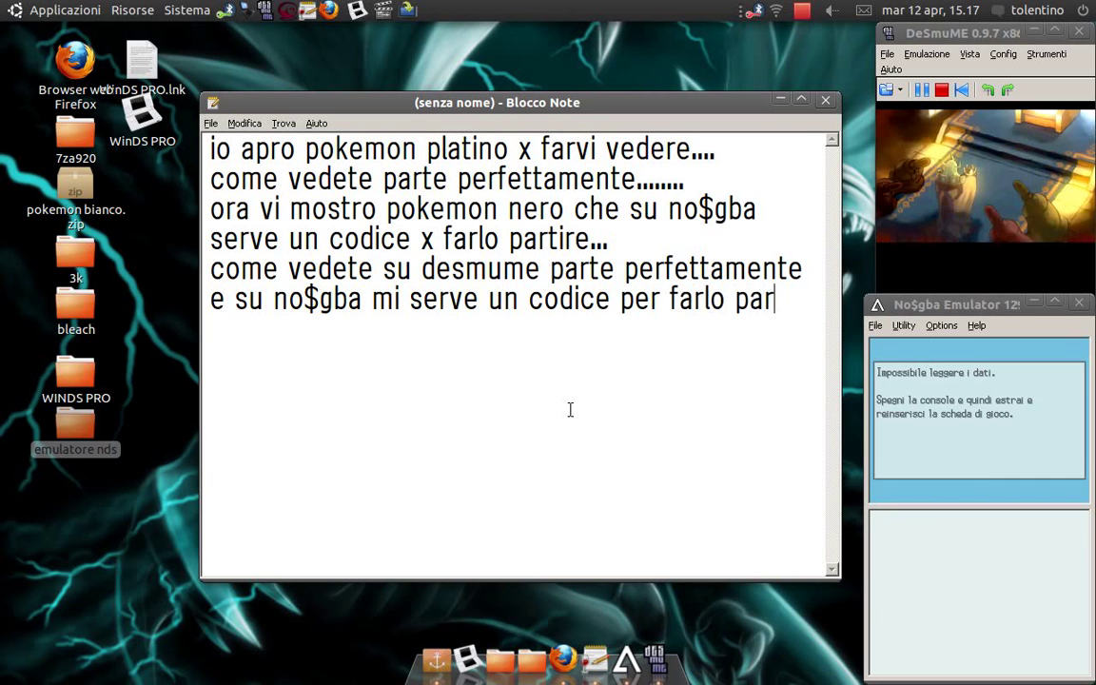
pyautogui.write('tire.....')
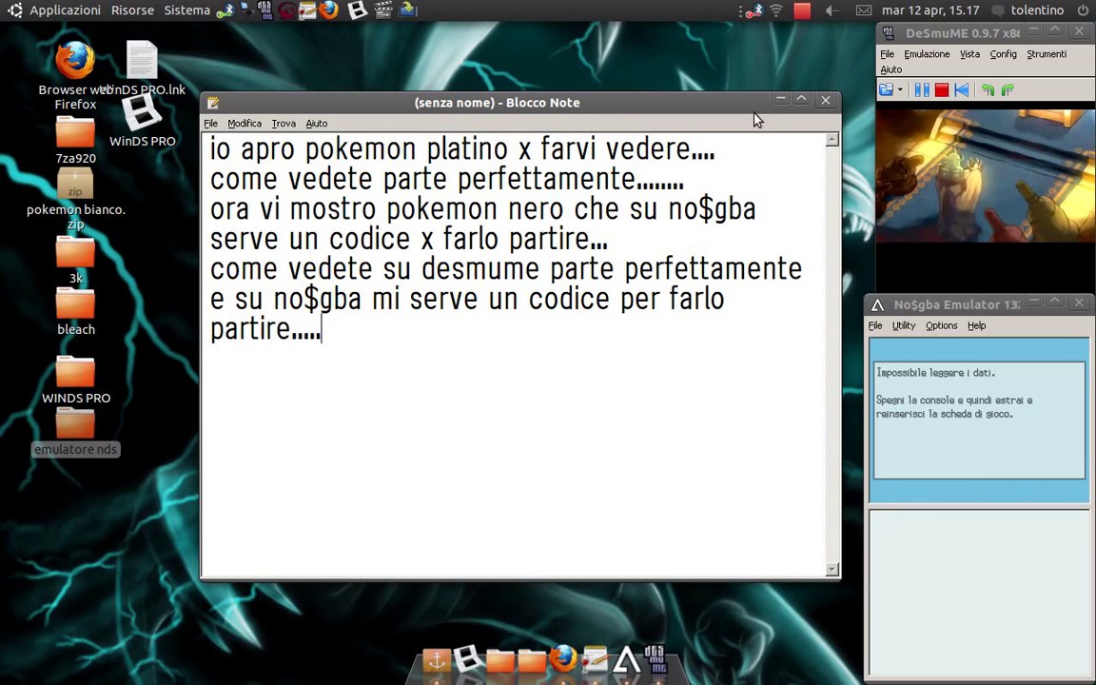
pyautogui.click(781, 99)
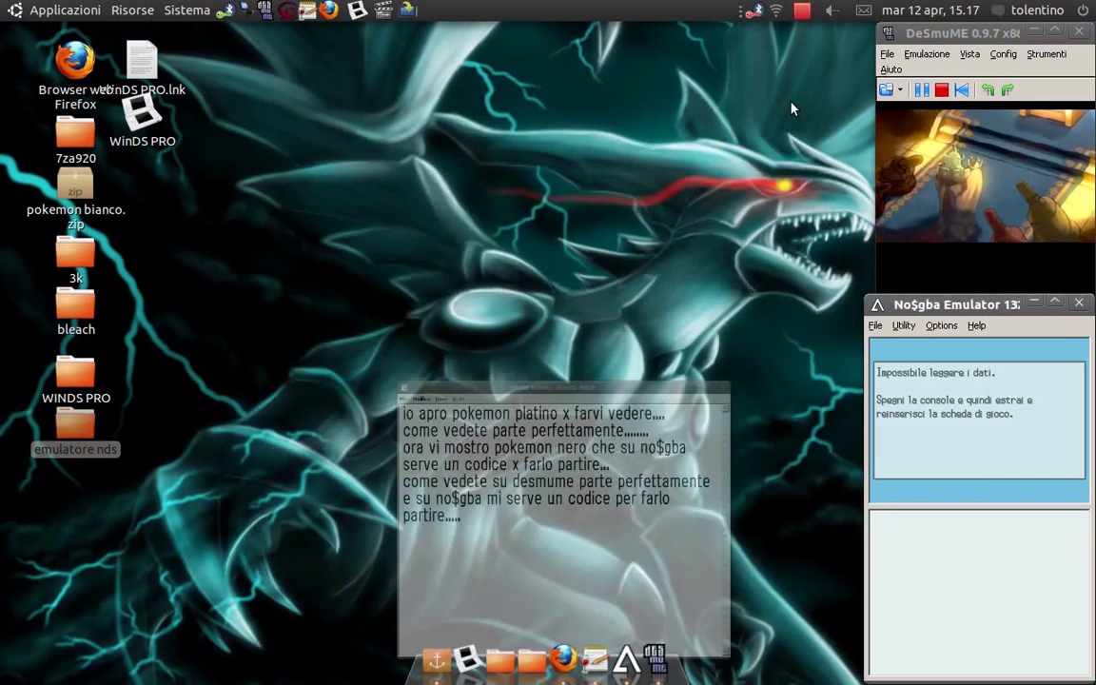
# - Enable the cheat named nero in the No$gba cheat list and confirm
pyautogui.click(904, 325)
pyautogui.click(918, 388)
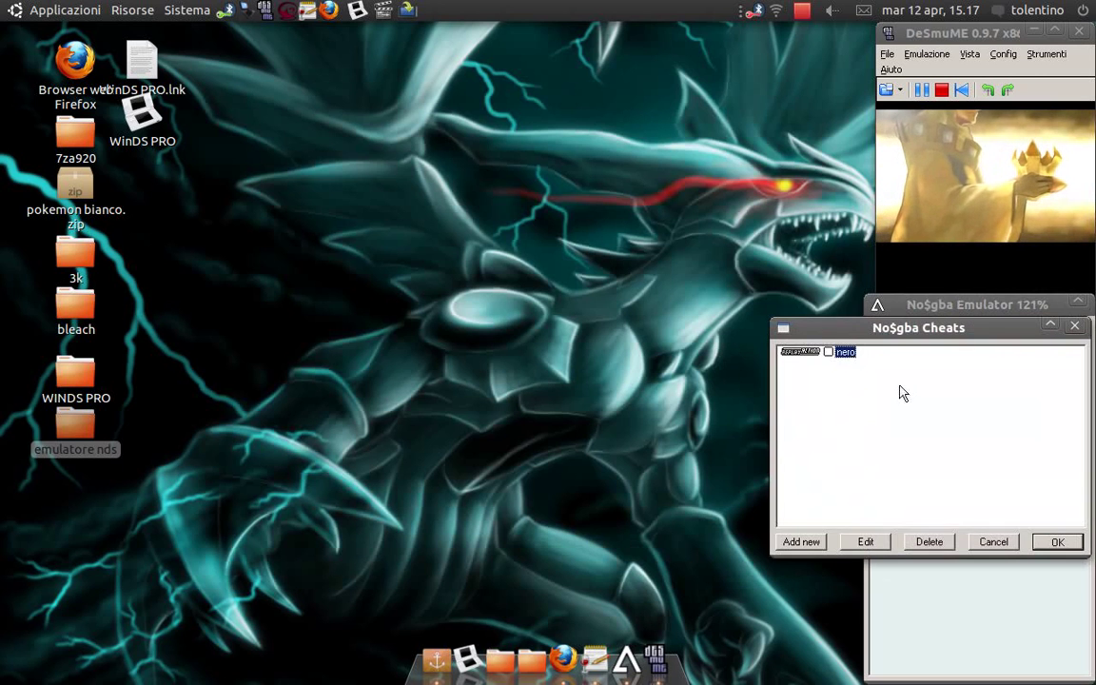
pyautogui.click(845, 352)
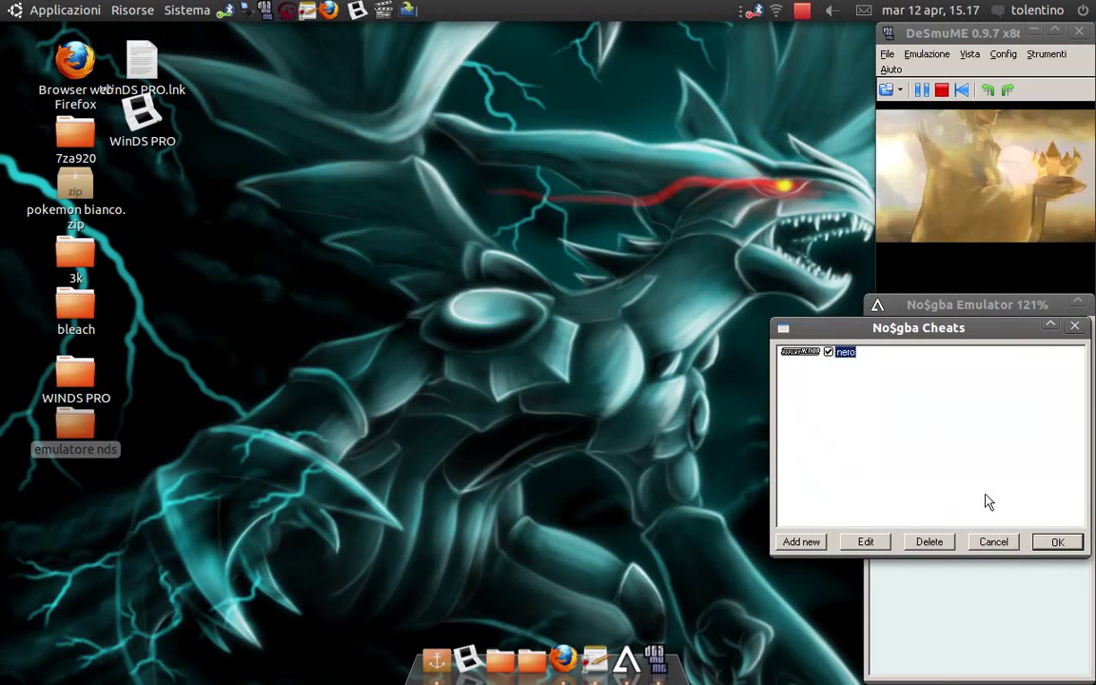
pyautogui.click(1057, 542)
# - Select FLASH 512KBytes as the NDS Cartridge Backup Media in the No$gba setup and restart the loaded Pokemon Nero game
pyautogui.click(942, 326)
pyautogui.click(952, 356)
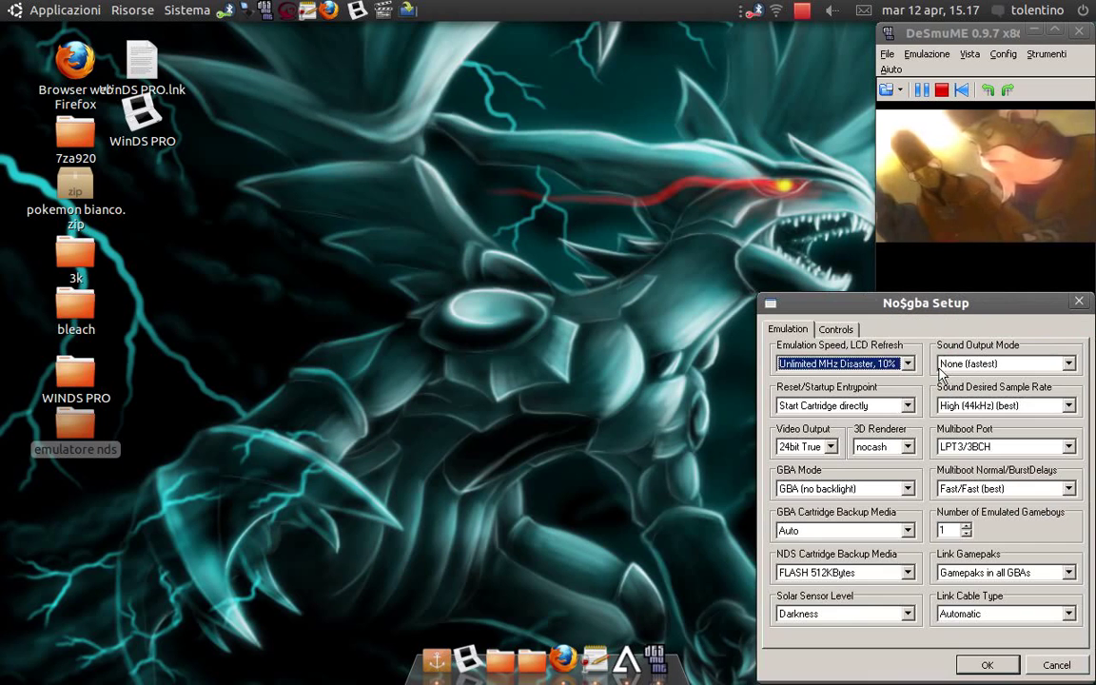
pyautogui.click(838, 572)
pyautogui.click(839, 611)
pyautogui.click(837, 573)
pyautogui.click(839, 611)
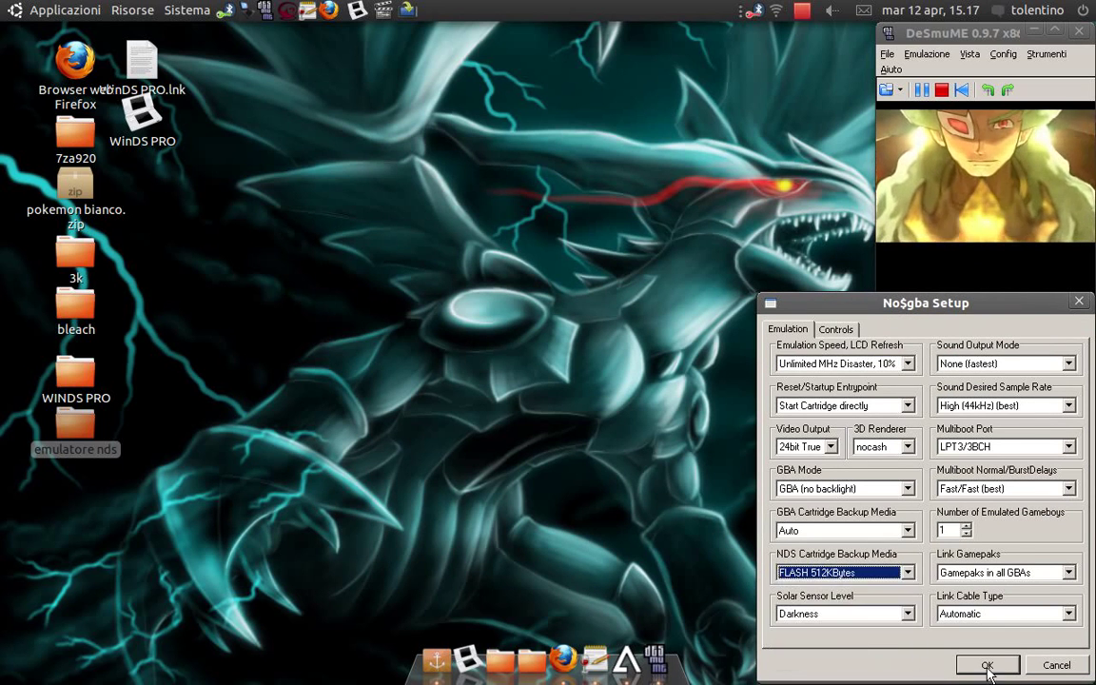
pyautogui.click(981, 665)
pyautogui.click(876, 326)
pyautogui.click(895, 370)
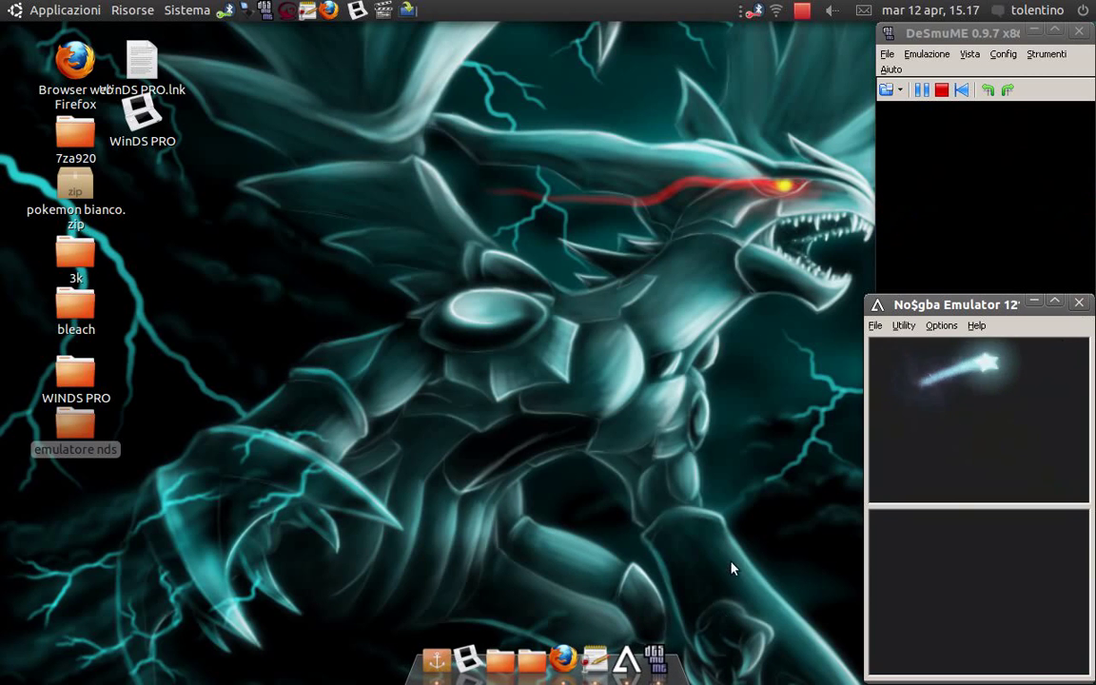
# - Append "ekko come vedete....." to the end of the Blocco Note note and close the No$gba emulator
pyautogui.click(594, 659)
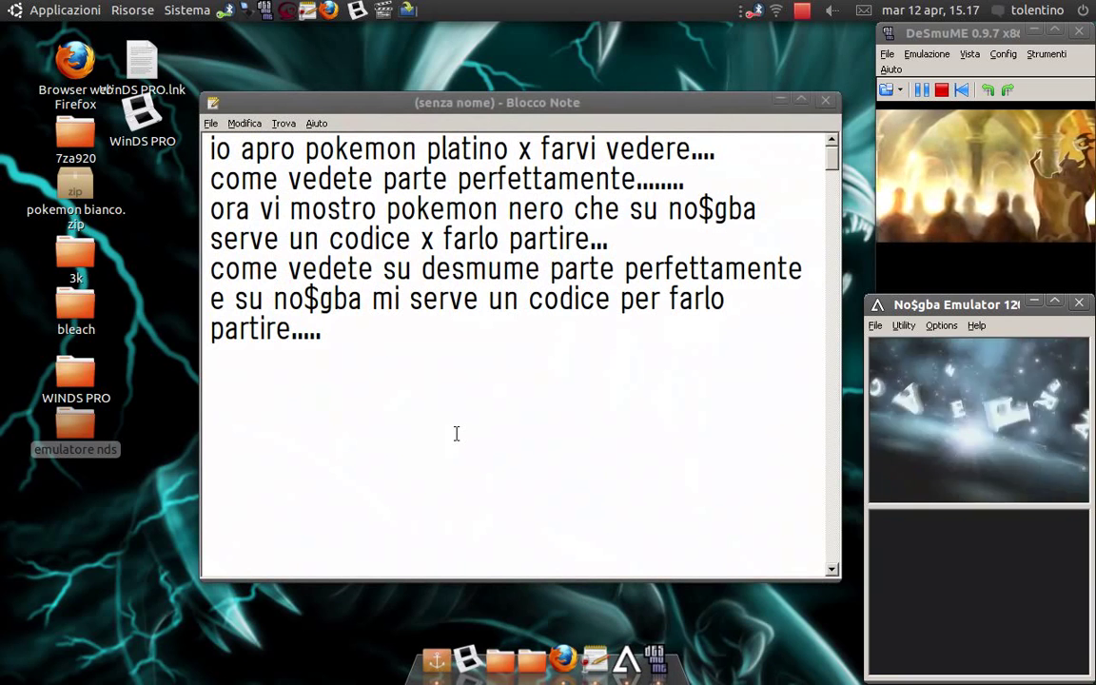
pyautogui.click(456, 434)
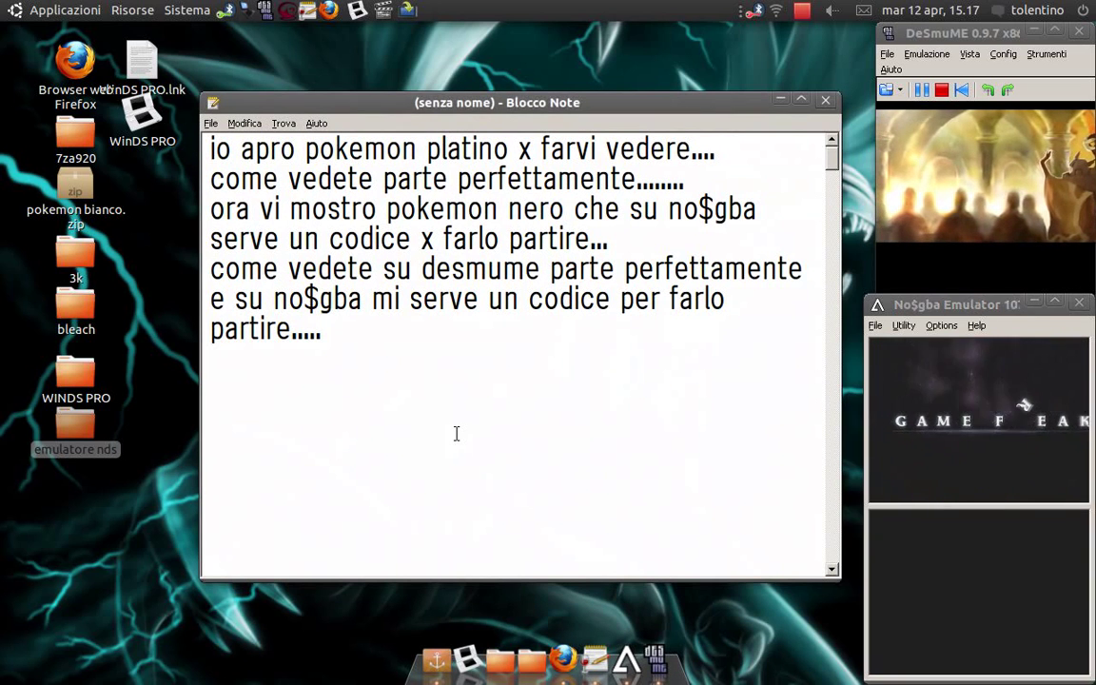
pyautogui.write('ekko come v')
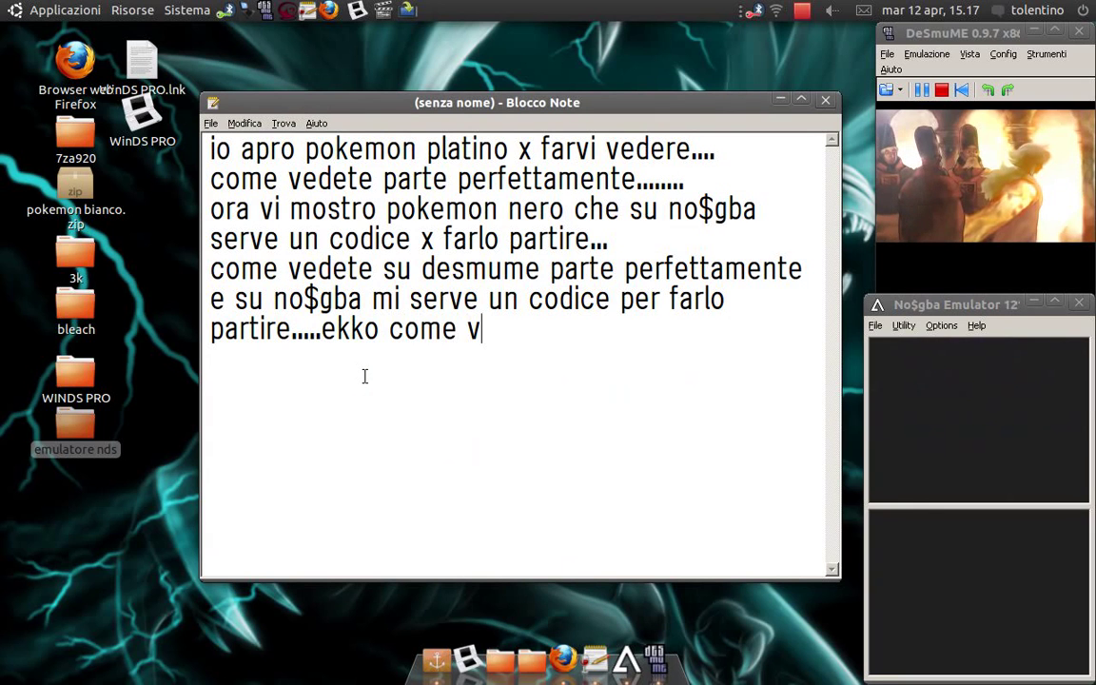
pyautogui.write('edete.....')
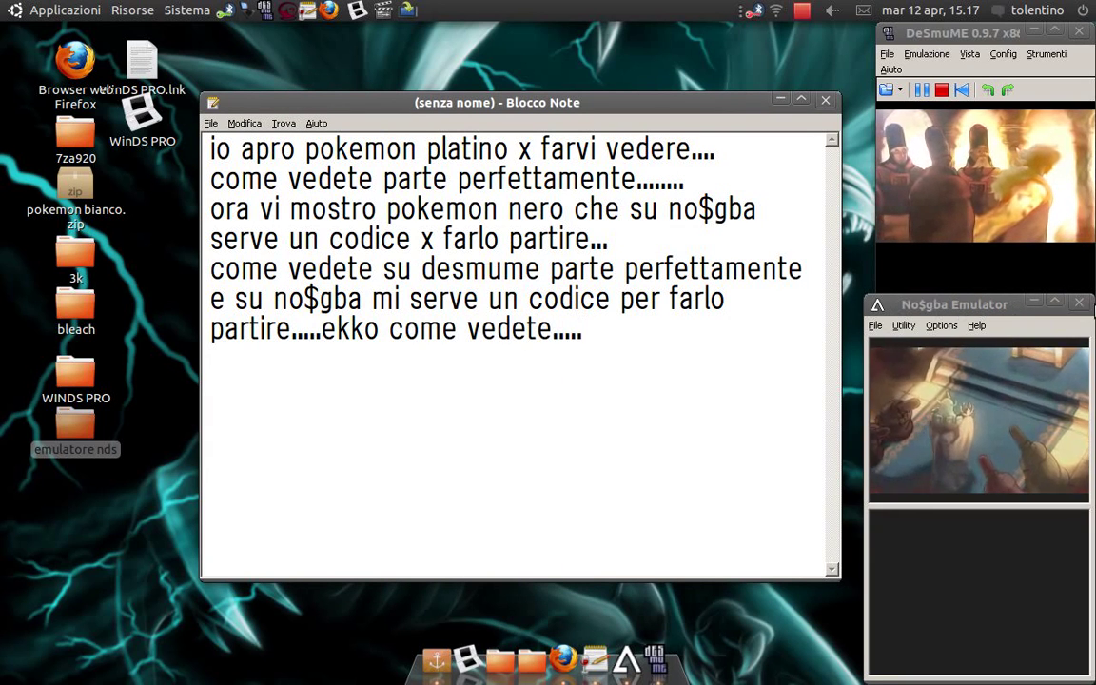
pyautogui.click(1081, 305)
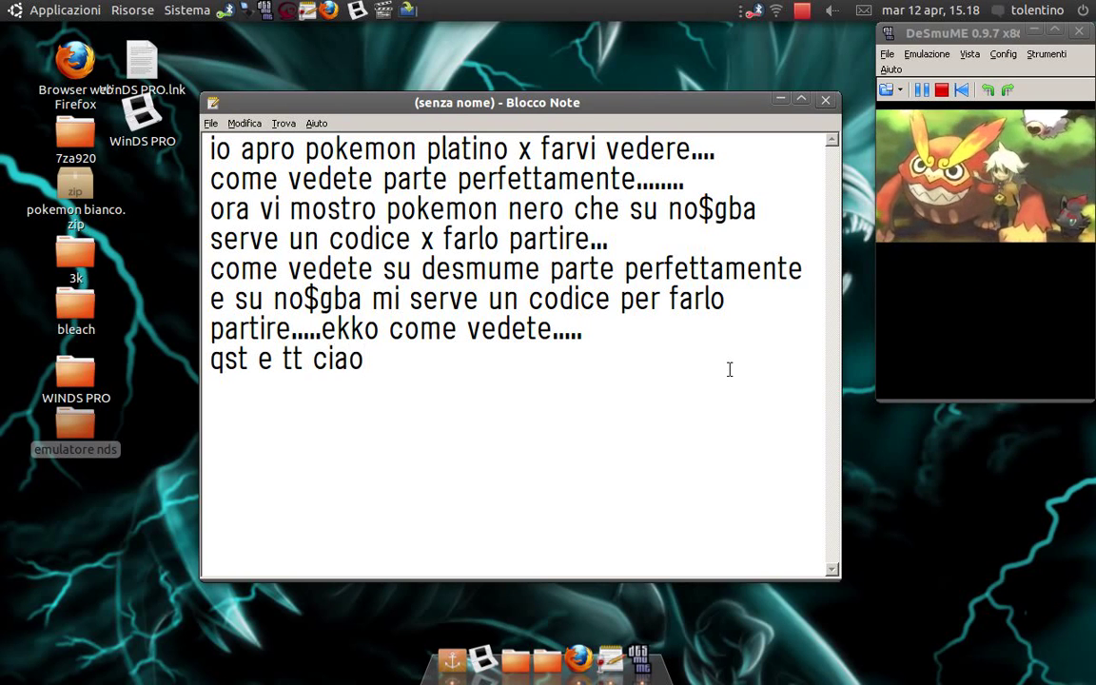
# - Finish the note with "qst e tt ciao dal vostro", the author's nickname and "ciaoooooooo"
pyautogui.write('dal')
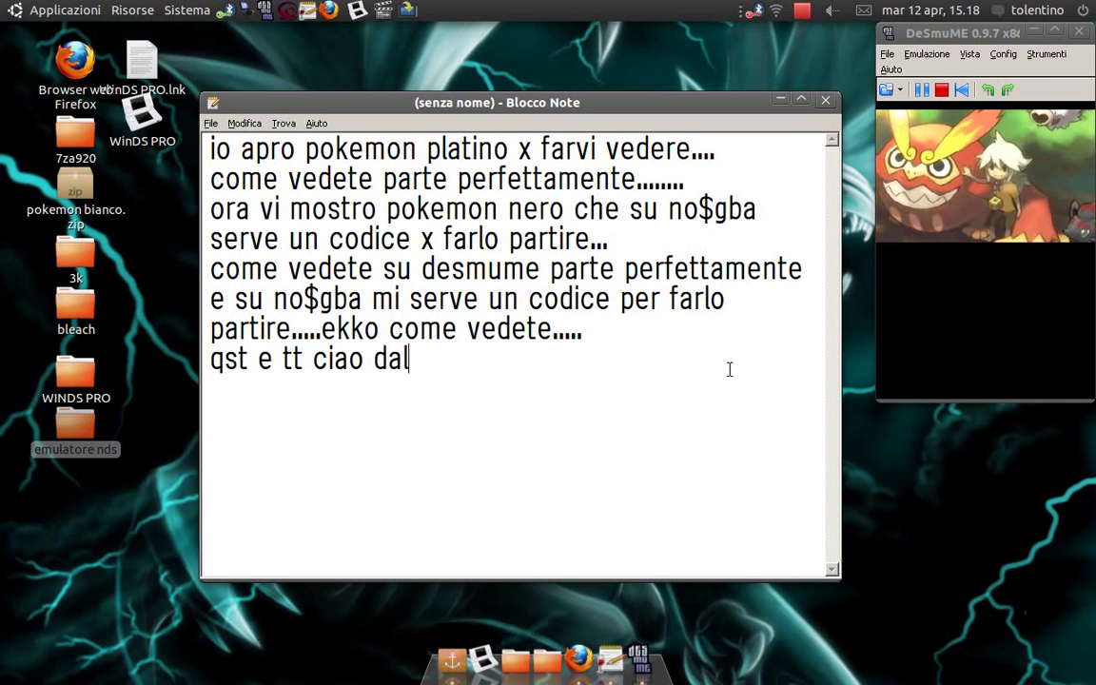
pyautogui.write(' vostro ')
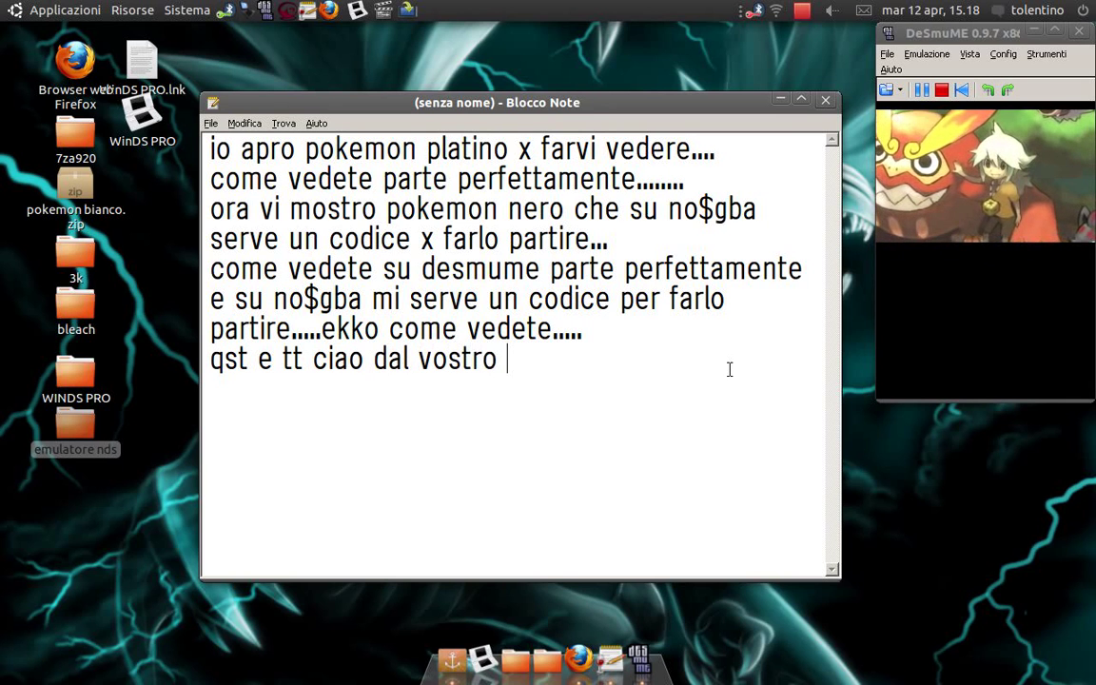
pyautogui.write('TheMa')
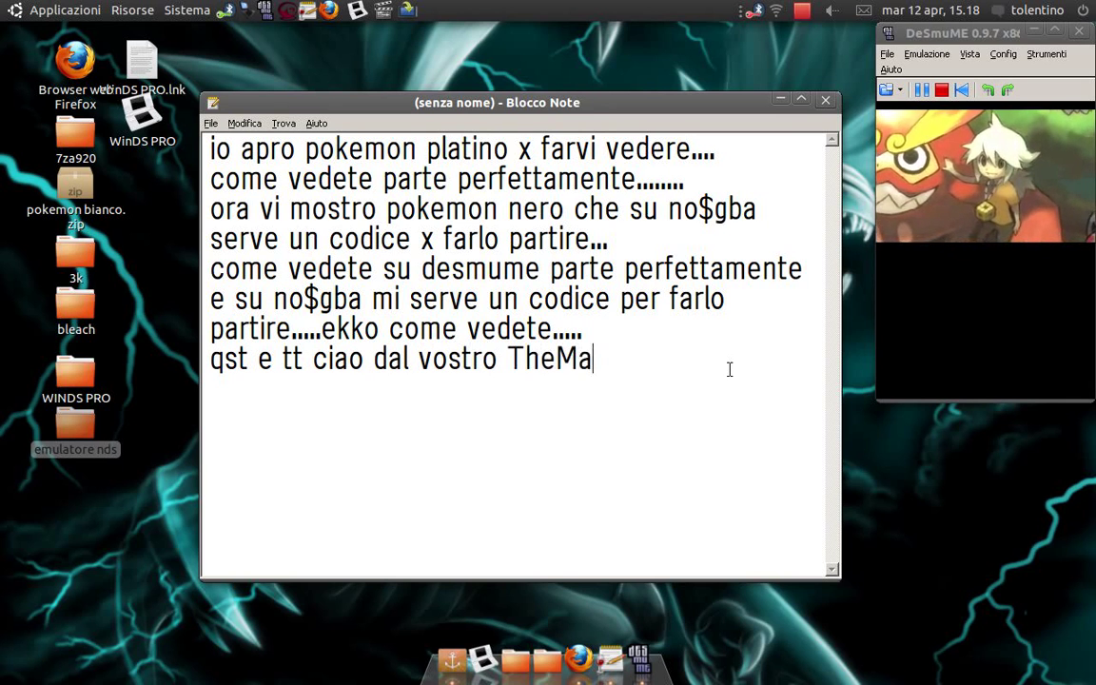
pyautogui.write('rkus514 ')
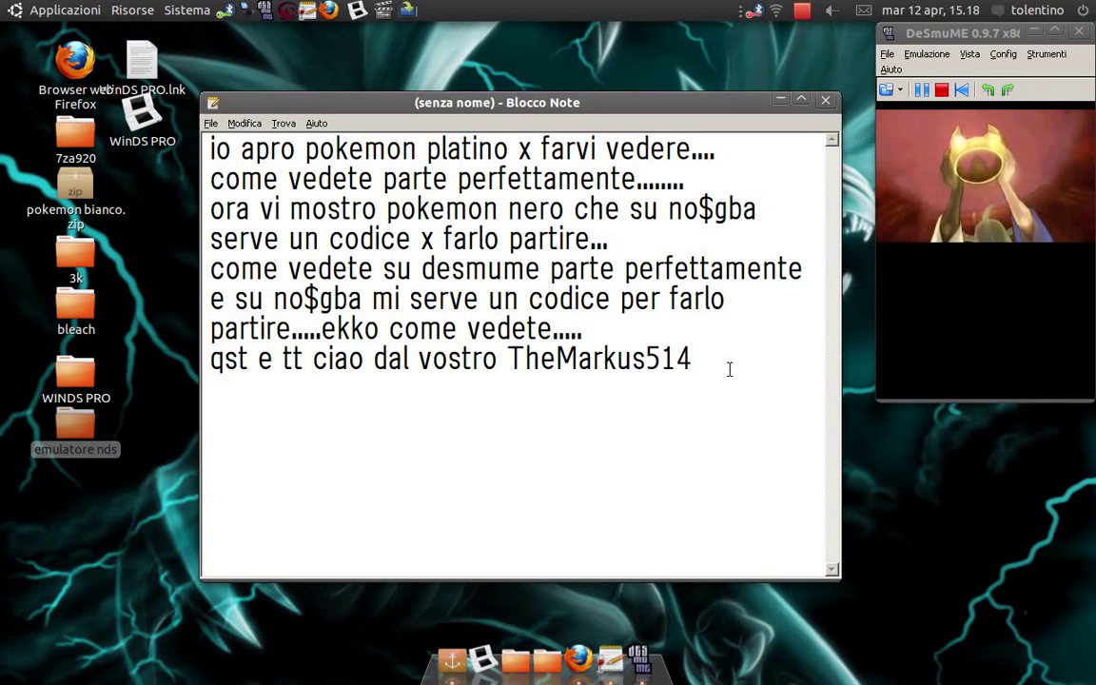
pyautogui.write('ciaoooooooo')
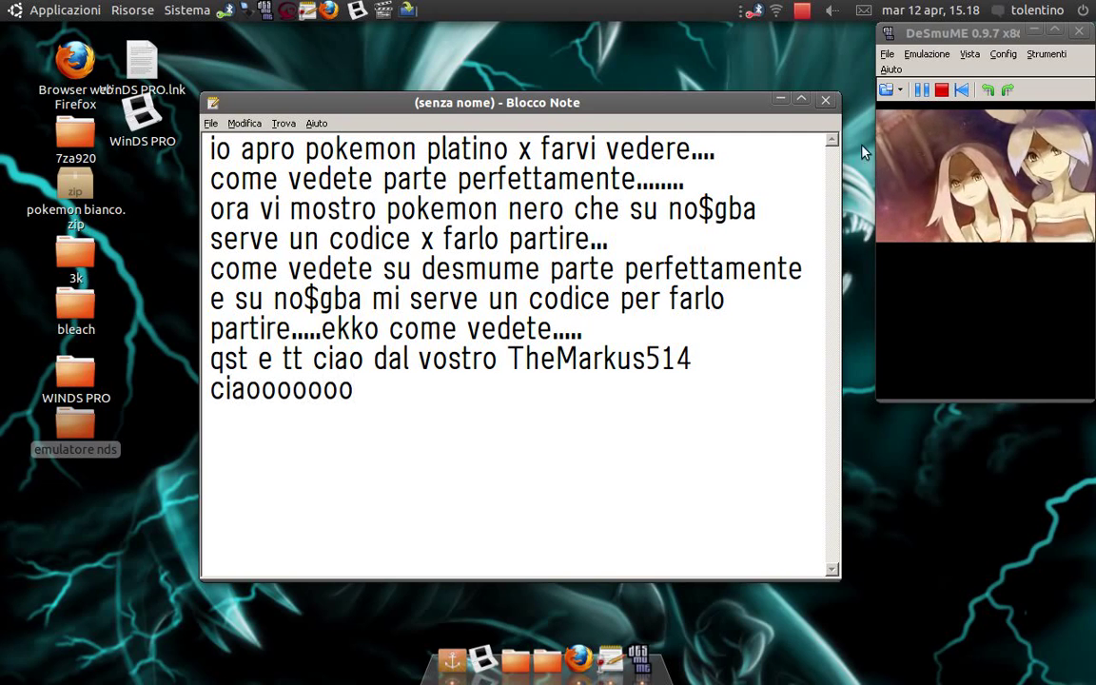